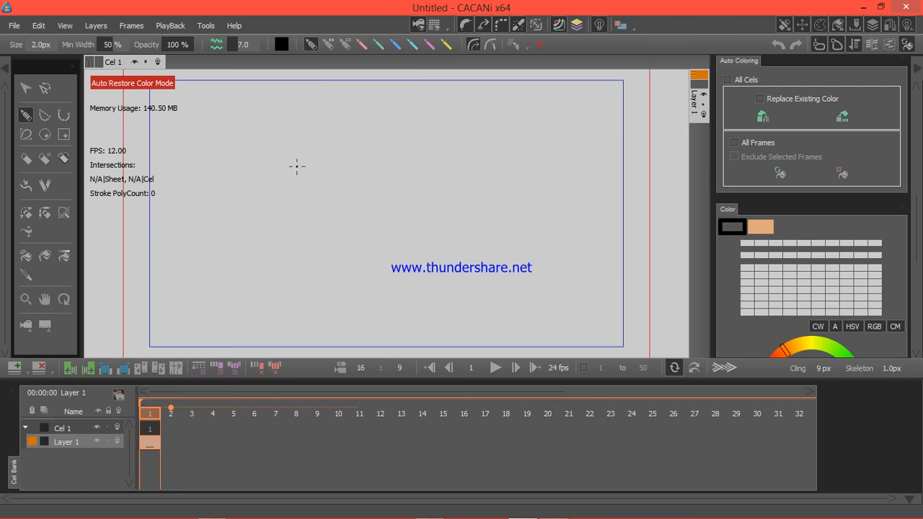
Step: Sketch the character's face outline and the inner fringe strands framing both sides of the face on frame 1
mouse_move(296, 166)
left_mouse_down()
mouse_move(301, 228)
mouse_move(326, 248)
mouse_move(356, 241)
mouse_move(385, 202)
left_mouse_up()
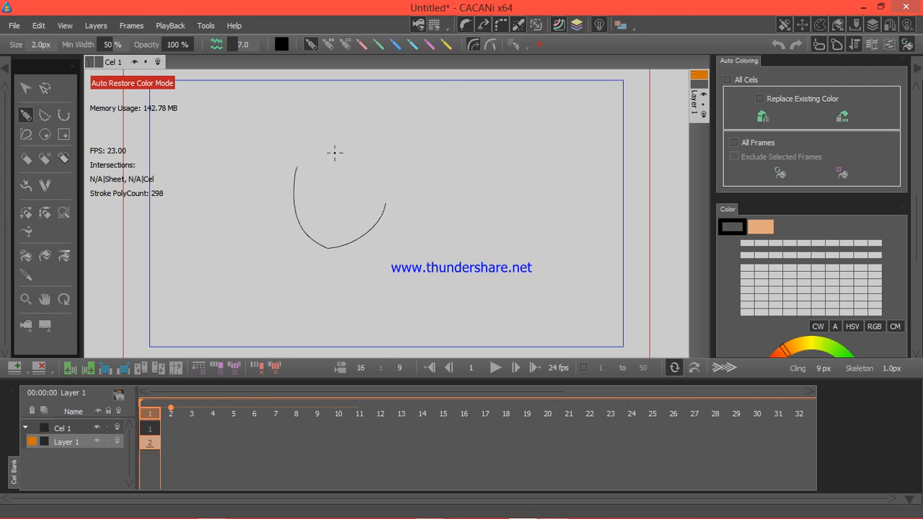
left_click_drag(331, 131, 277, 193)
left_click_drag(256, 229, 253, 248)
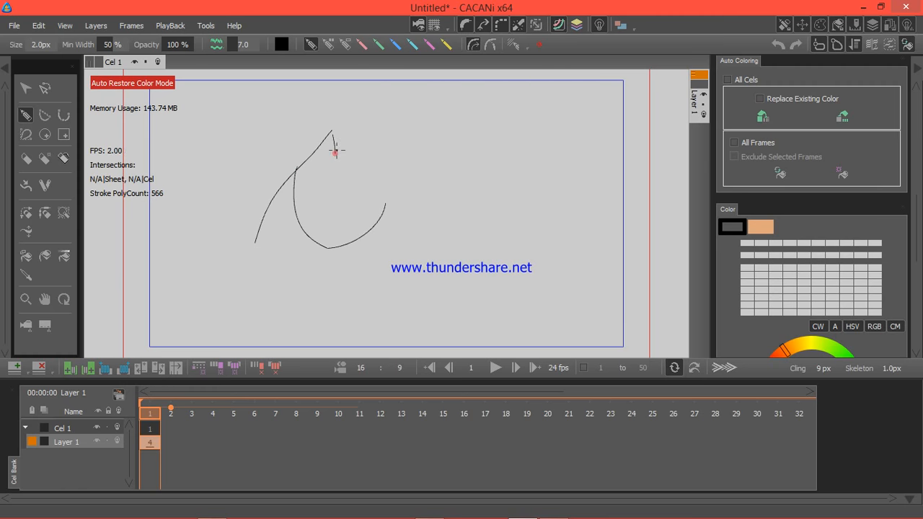
mouse_move(335, 151)
left_mouse_down()
mouse_move(354, 129)
mouse_move(392, 245)
left_mouse_up()
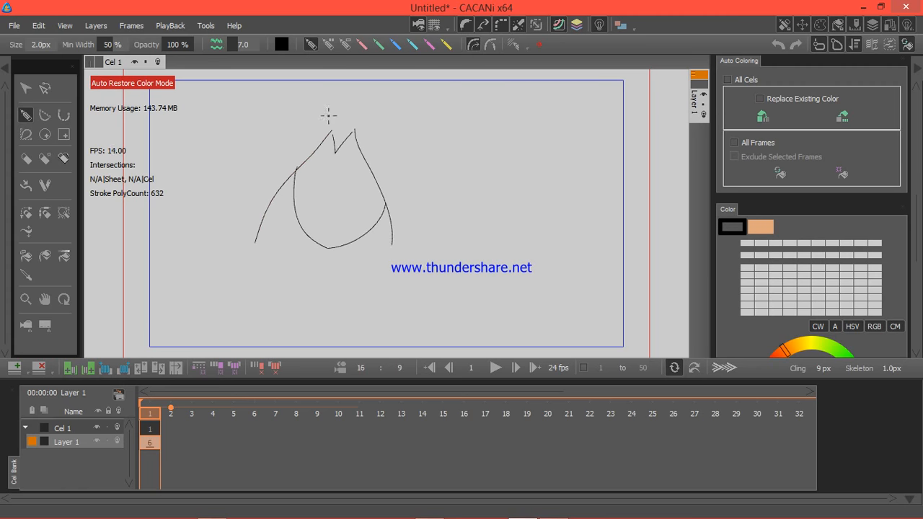
Step: Draw the outer hair strands down both sides of the face and the rounded top of the head
mouse_move(334, 113)
left_mouse_down()
mouse_move(250, 190)
mouse_move(239, 214)
mouse_move(253, 237)
mouse_move(301, 261)
left_mouse_up()
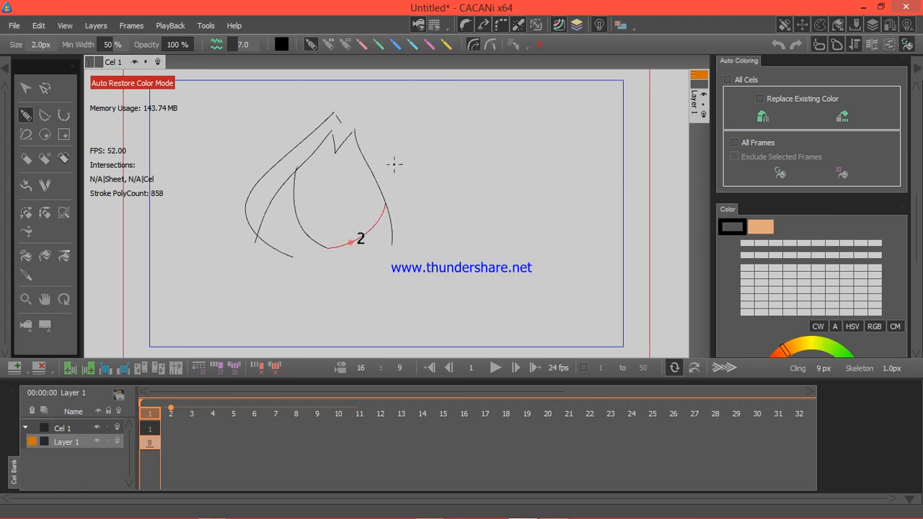
mouse_move(343, 124)
left_mouse_down()
mouse_move(363, 112)
mouse_move(394, 158)
left_mouse_up()
mouse_move(407, 189)
left_mouse_down()
mouse_move(407, 241)
mouse_move(378, 262)
mouse_move(348, 261)
left_mouse_up()
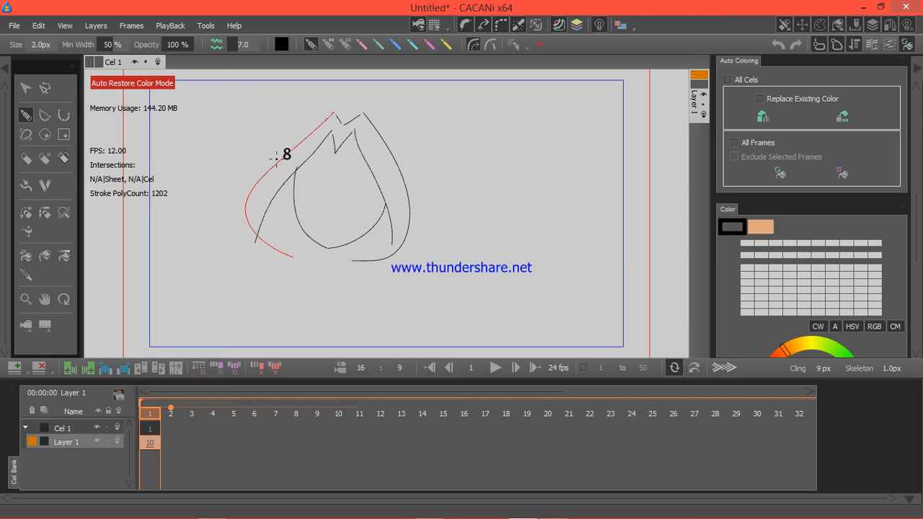
mouse_move(278, 142)
left_mouse_down()
mouse_move(279, 162)
mouse_move(307, 101)
mouse_move(350, 92)
mouse_move(392, 98)
mouse_move(425, 161)
mouse_move(410, 200)
left_mouse_up()
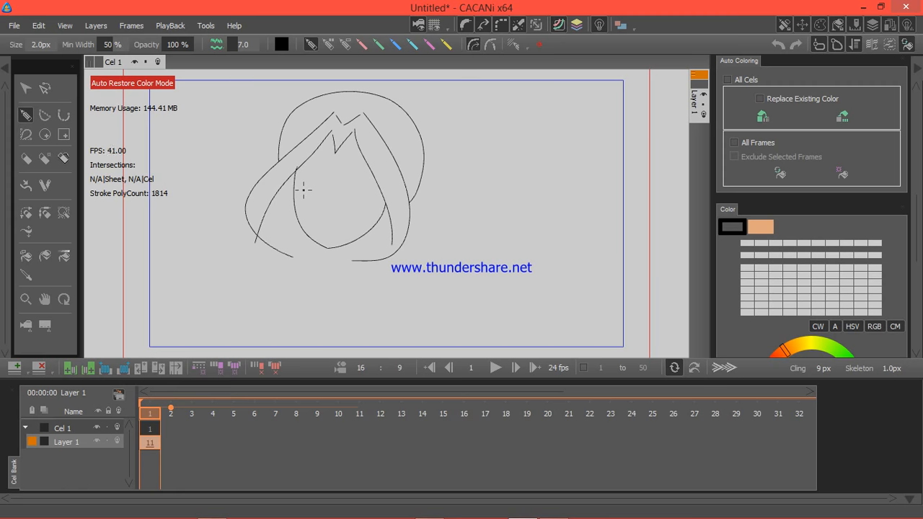
Step: Draw both eyes and a small open mouth inside the face, redoing misplaced eye strokes
mouse_move(300, 189)
left_mouse_down()
mouse_move(300, 175)
mouse_move(314, 192)
mouse_move(374, 187)
mouse_move(375, 195)
left_mouse_up()
key("ctrl+z")
left_click_drag(349, 188, 374, 188)
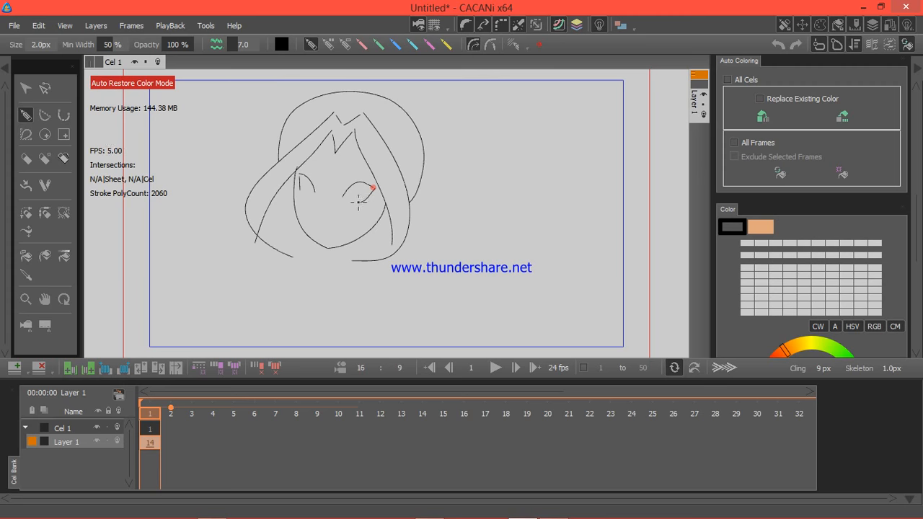
mouse_move(358, 202)
left_mouse_down()
mouse_move(350, 195)
mouse_move(356, 204)
left_mouse_up()
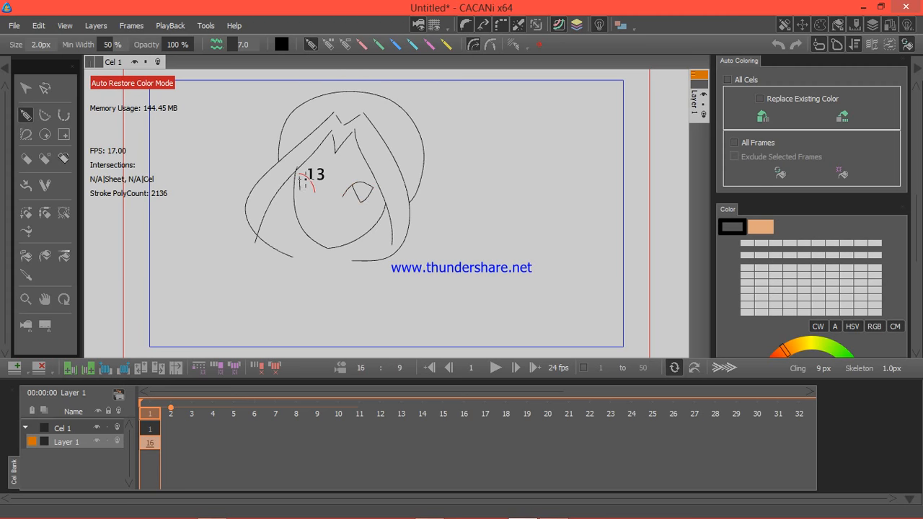
left_click_drag(308, 180, 314, 195)
key("ctrl+z")
mouse_move(306, 176)
left_mouse_down()
mouse_move(315, 192)
mouse_move(310, 179)
left_mouse_up()
mouse_move(320, 219)
left_mouse_down()
mouse_move(321, 233)
mouse_move(341, 236)
mouse_move(319, 227)
mouse_move(328, 223)
mouse_move(337, 227)
mouse_move(323, 234)
mouse_move(336, 236)
left_mouse_up()
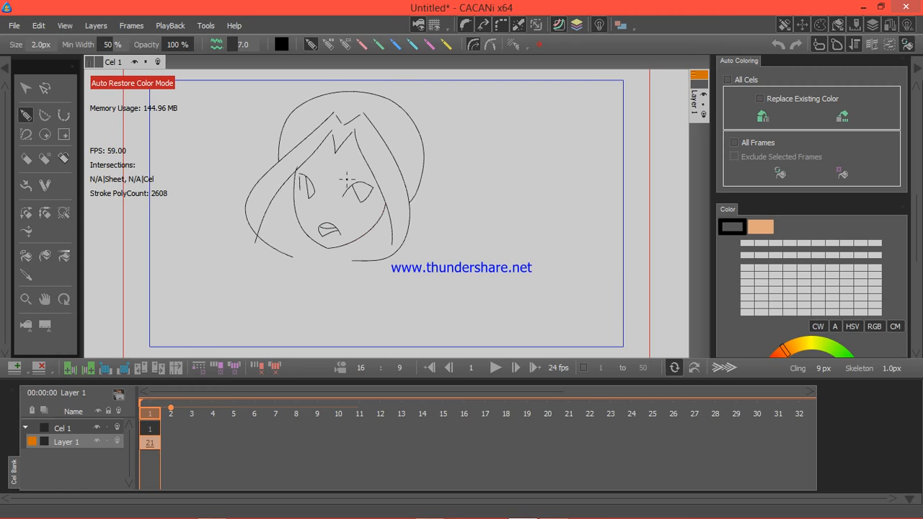
Step: Add both eyebrows, and draw the neck and shoulder lines below the head
left_click_drag(346, 178, 385, 175)
mouse_move(296, 168)
left_mouse_down()
mouse_move(321, 246)
mouse_move(315, 258)
mouse_move(272, 268)
mouse_move(258, 287)
left_mouse_up()
key("ctrl+z")
left_click_drag(360, 258, 388, 306)
mouse_move(336, 247)
left_mouse_down()
mouse_move(324, 264)
mouse_move(285, 275)
mouse_move(265, 299)
left_mouse_up()
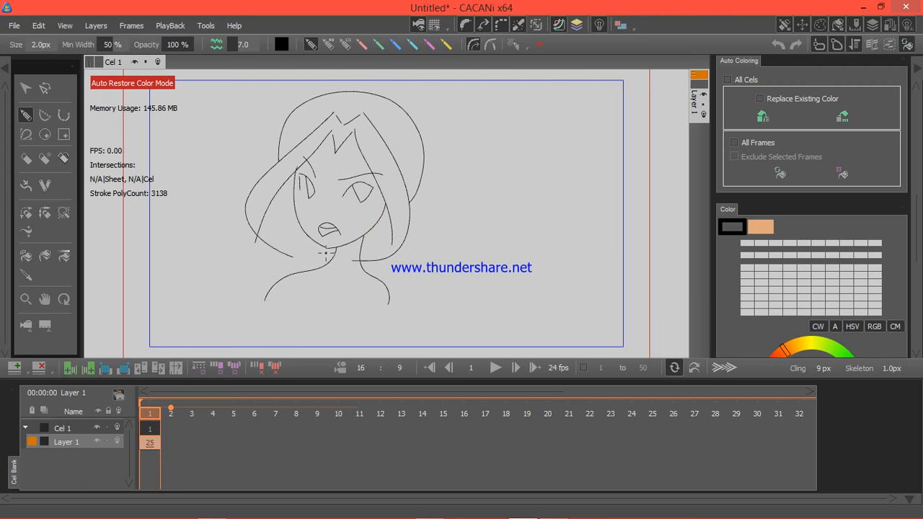
Step: Join the open stroke ends of the fringe, outer hair, face outline and neck to close their gaps
left_click(62, 214)
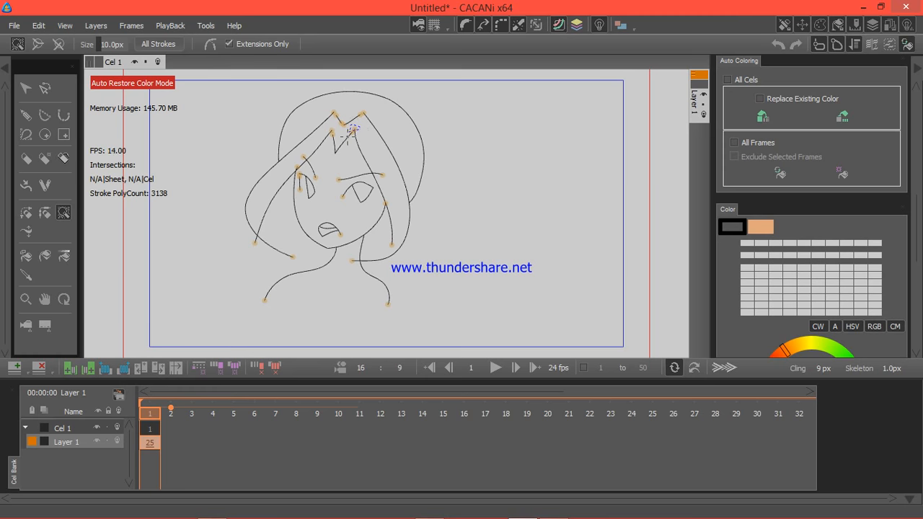
left_click(364, 107)
left_click(343, 126)
left_click(332, 132)
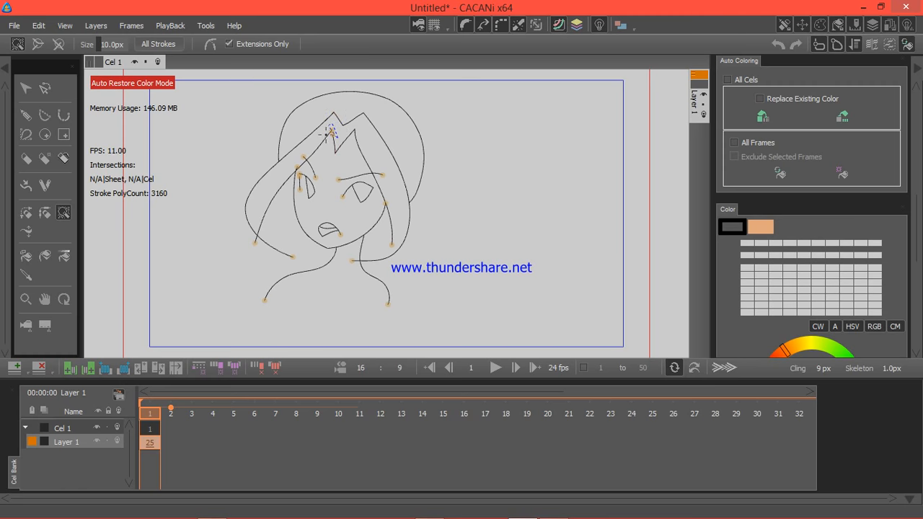
left_click(297, 168)
mouse_move(277, 226)
left_mouse_down()
mouse_move(247, 231)
mouse_move(240, 253)
mouse_move(261, 259)
mouse_move(282, 230)
left_mouse_up()
mouse_move(361, 258)
left_mouse_down()
mouse_move(371, 296)
mouse_move(361, 260)
left_mouse_up()
mouse_move(397, 234)
left_mouse_down()
mouse_move(387, 260)
mouse_move(410, 254)
mouse_move(407, 243)
left_mouse_up()
mouse_move(397, 201)
left_mouse_down()
mouse_move(379, 208)
mouse_move(396, 211)
left_mouse_up()
mouse_move(317, 251)
left_mouse_down()
mouse_move(283, 257)
mouse_move(347, 276)
mouse_move(326, 261)
left_mouse_up()
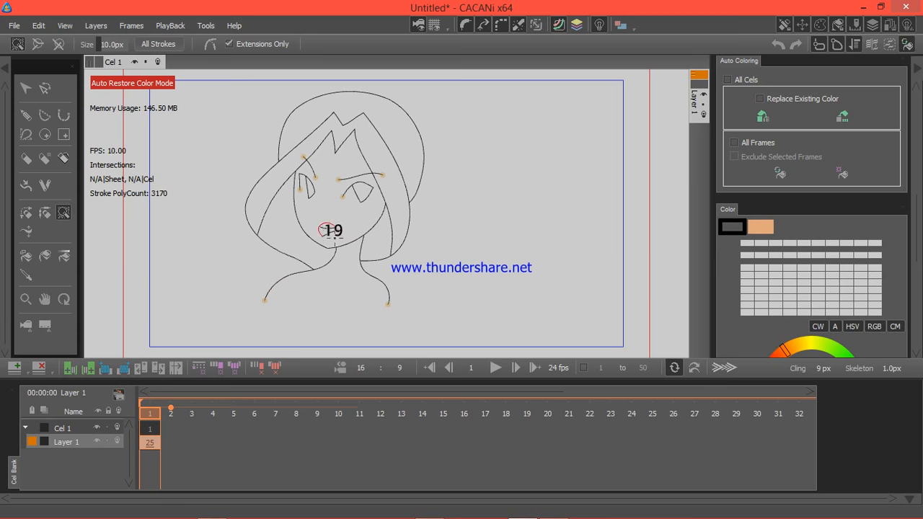
Step: Draw orange boundary strokes closing the lower lip and the open bottom edge between the shoulders
left_click(25, 115)
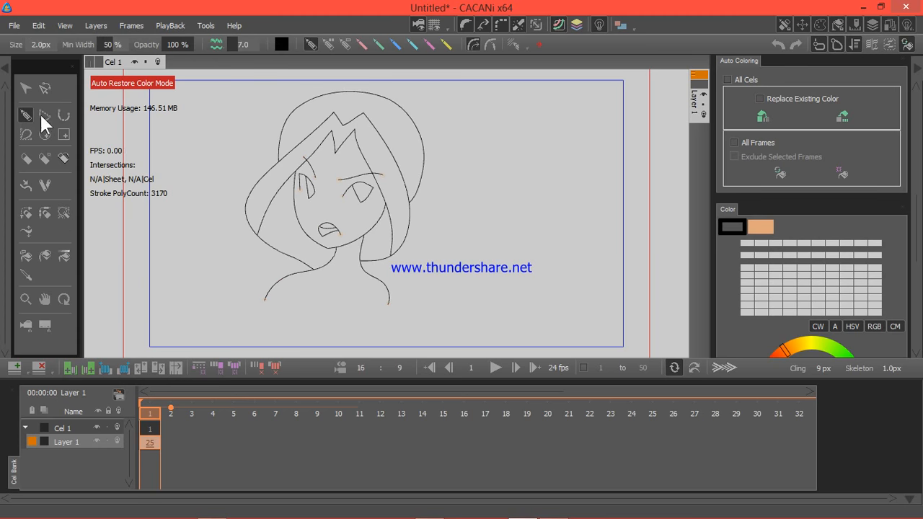
left_click(330, 45)
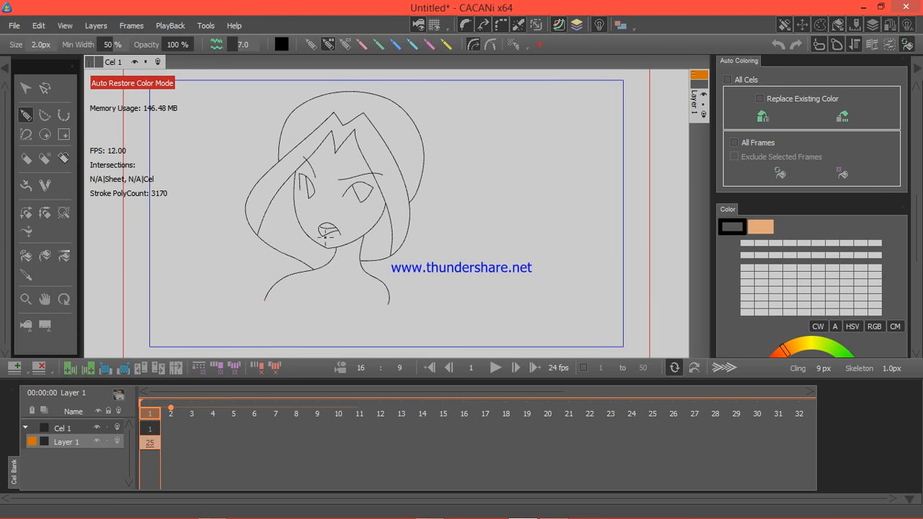
left_click_drag(323, 237, 341, 236)
mouse_move(265, 300)
left_mouse_down()
mouse_move(335, 313)
mouse_move(390, 303)
left_mouse_up()
Step: Add a new key frame after frame 1 and draw the face outline turned to the other side
left_click(85, 370)
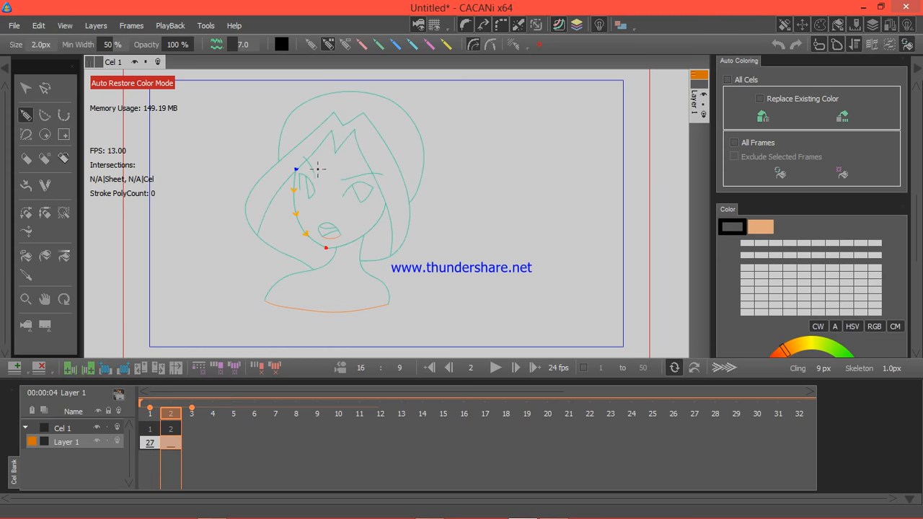
mouse_move(319, 191)
left_mouse_down()
mouse_move(335, 236)
mouse_move(381, 249)
left_mouse_up()
left_click_drag(387, 248, 387, 249)
key("ctrl+z")
key("ctrl+z")
Step: Draw the inner fringe strands of the turned head on frame 2, following the guided stroke order
mouse_move(348, 234)
left_mouse_down()
mouse_move(384, 247)
mouse_move(416, 218)
mouse_move(423, 166)
mouse_move(383, 123)
mouse_move(317, 193)
mouse_move(305, 216)
mouse_move(308, 249)
left_mouse_up()
left_click(382, 124)
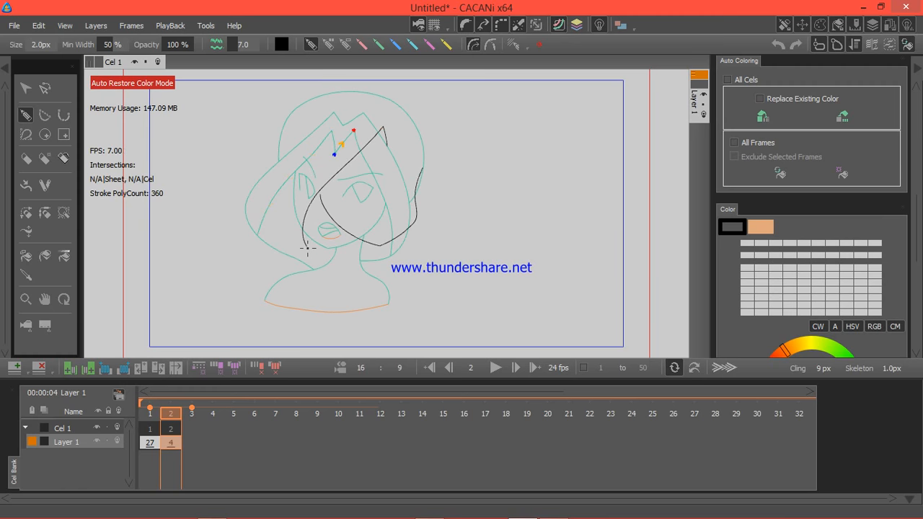
left_click(388, 146)
mouse_move(388, 146)
left_mouse_down()
mouse_move(412, 139)
mouse_move(439, 196)
mouse_move(445, 249)
mouse_move(411, 263)
left_mouse_up()
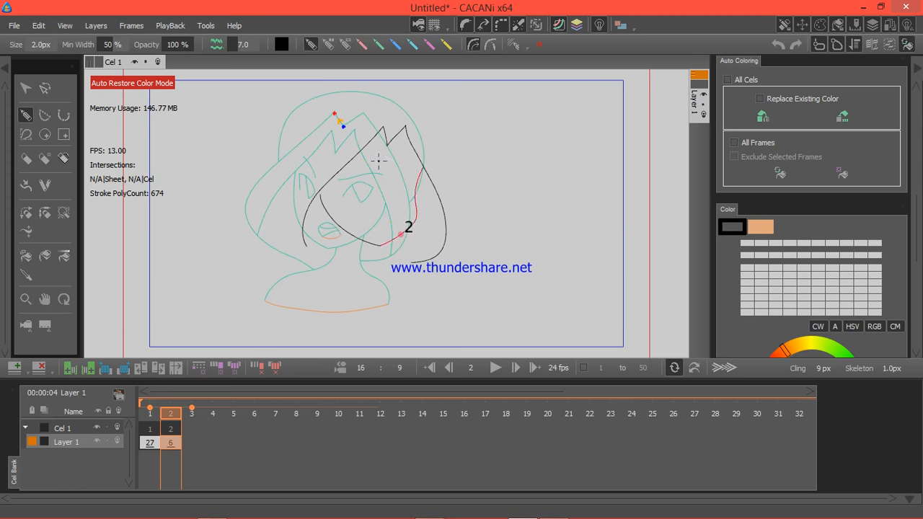
Step: Draw the outer hair strands and rounded top of the turned head on frame 2
left_click_drag(393, 124, 384, 104)
mouse_move(370, 116)
left_mouse_down()
mouse_move(264, 193)
mouse_move(262, 218)
mouse_move(278, 247)
mouse_move(333, 262)
left_mouse_up()
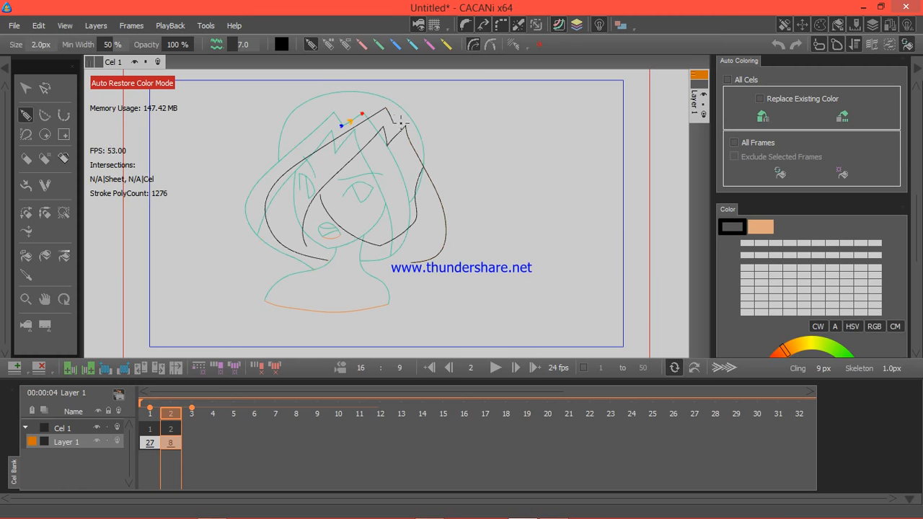
mouse_move(394, 122)
left_mouse_down()
mouse_move(407, 108)
mouse_move(456, 201)
mouse_move(462, 241)
left_mouse_up()
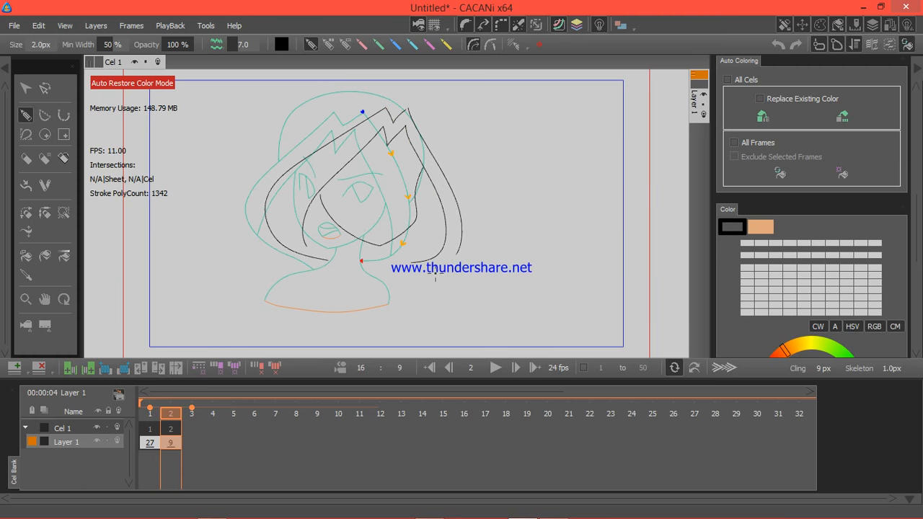
left_click_drag(435, 273, 390, 269)
mouse_move(306, 153)
left_mouse_down()
mouse_move(309, 136)
mouse_move(355, 94)
mouse_move(404, 94)
mouse_move(438, 146)
mouse_move(436, 161)
left_mouse_up()
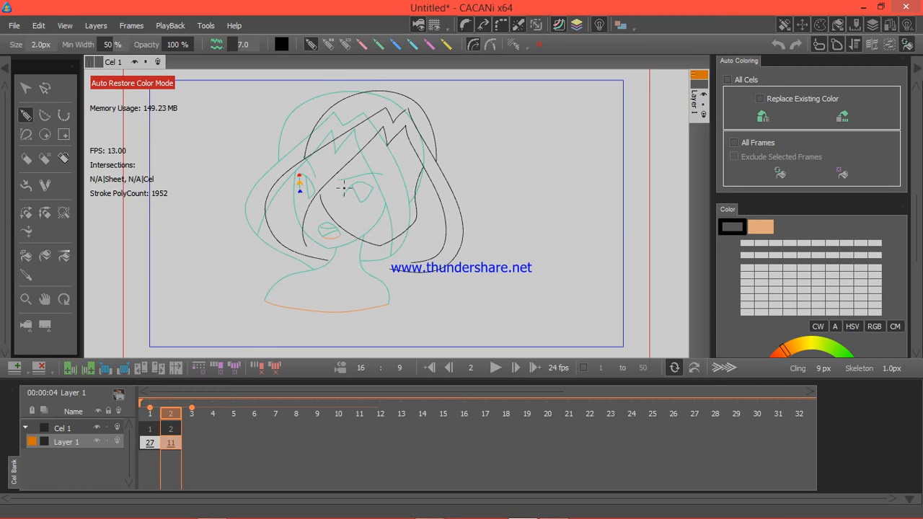
Step: Draw the turned head's two eyes and nearly closed mouth on frame 2, matching the stroke order and direction of frame 1
left_click_drag(341, 171, 340, 170)
key("ctrl+z")
mouse_move(344, 170)
left_mouse_down()
mouse_move(376, 187)
mouse_move(413, 177)
mouse_move(408, 195)
left_mouse_up()
mouse_move(359, 171)
left_mouse_down()
mouse_move(365, 191)
mouse_move(376, 186)
left_mouse_up()
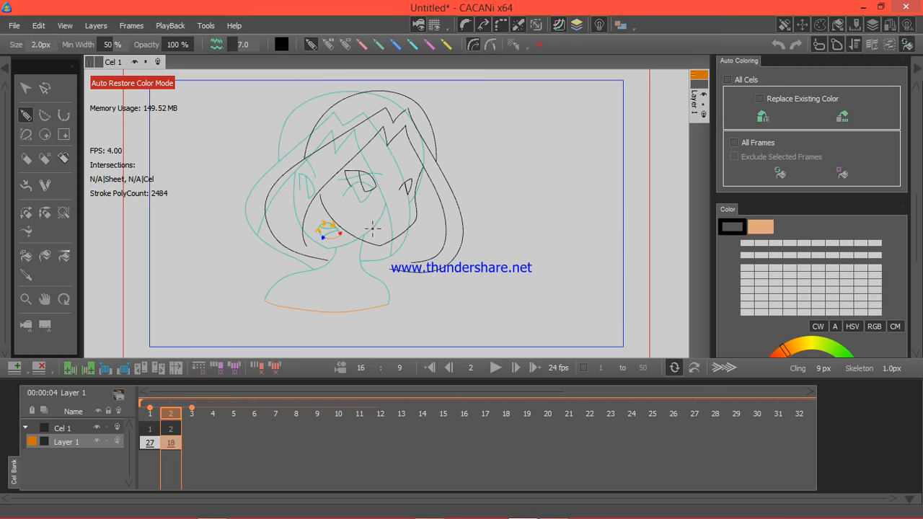
mouse_move(371, 229)
left_mouse_down()
mouse_move(386, 214)
mouse_move(395, 221)
mouse_move(388, 231)
mouse_move(396, 228)
mouse_move(382, 226)
mouse_move(395, 227)
mouse_move(410, 249)
left_mouse_up()
key("ctrl+z")
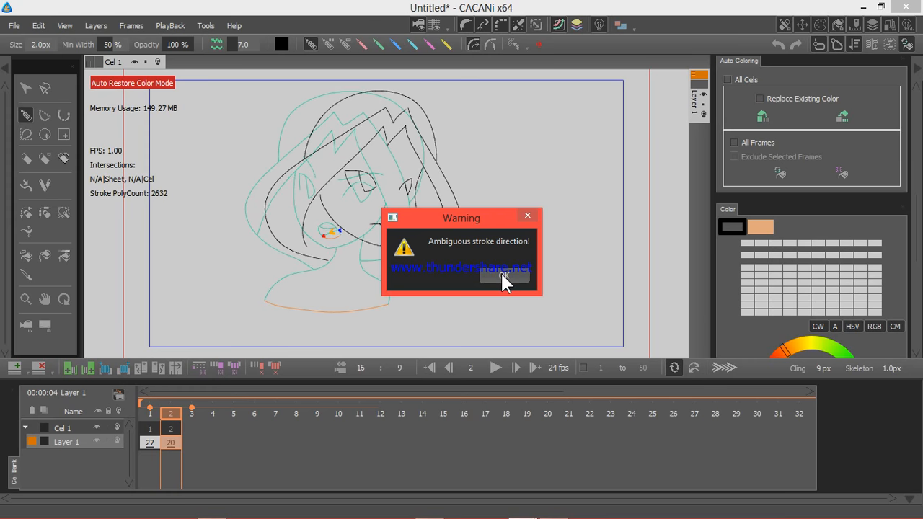
left_click(502, 275)
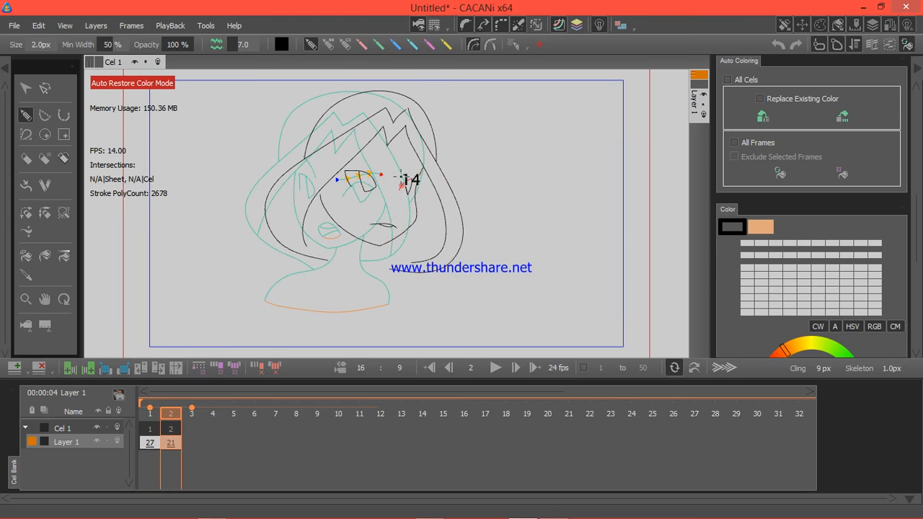
Step: Draw both eyebrows and the neck and shoulder lines of the turned pose on frame 2
left_click_drag(397, 173, 434, 162)
key("ctrl+z")
left_click_drag(364, 159, 379, 170)
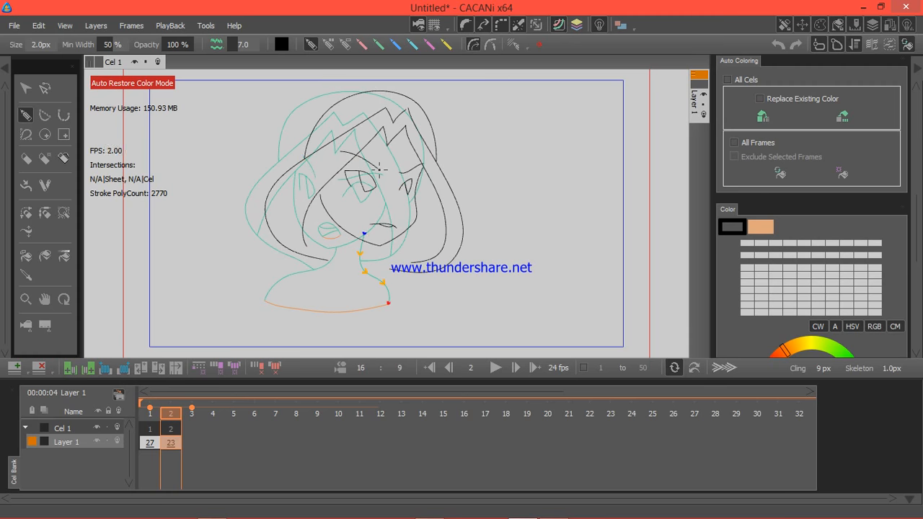
mouse_move(369, 242)
left_mouse_down()
mouse_move(364, 263)
mouse_move(402, 277)
mouse_move(407, 297)
left_mouse_up()
mouse_move(340, 227)
left_mouse_down()
mouse_move(332, 261)
mouse_move(273, 292)
left_mouse_up()
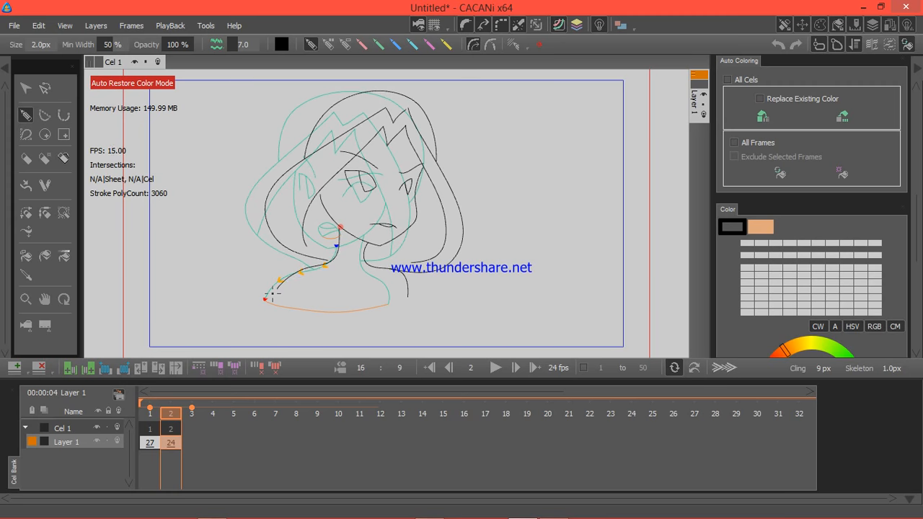
Step: Draw matching orange boundary strokes under the mouth and across the shoulders' bottom edge on frame 2
left_click(329, 44)
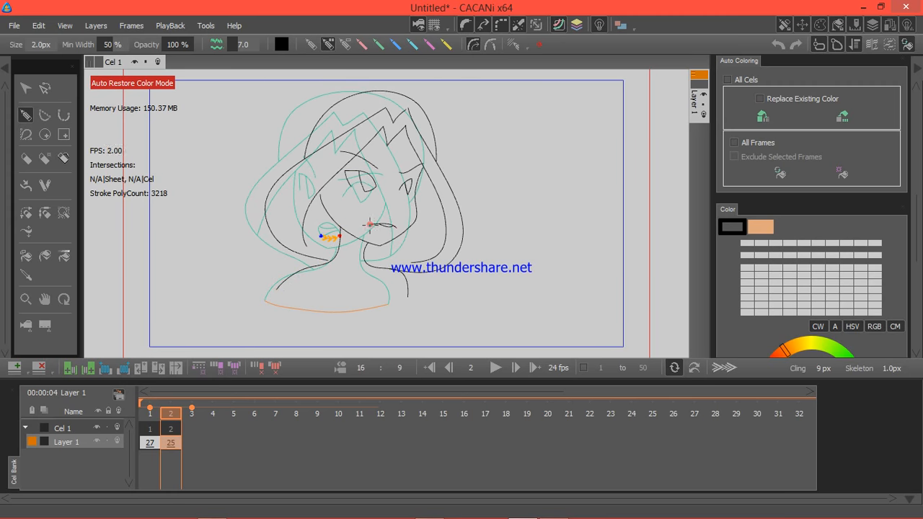
mouse_move(370, 225)
left_mouse_down()
mouse_move(378, 235)
mouse_move(398, 228)
left_mouse_up()
key("ctrl+z")
left_click_drag(384, 230, 397, 227)
mouse_move(277, 290)
left_mouse_down()
mouse_move(350, 307)
mouse_move(410, 295)
left_mouse_up()
Step: Join the open hair and face stroke ends of the turned head on frame 2
left_click(62, 213)
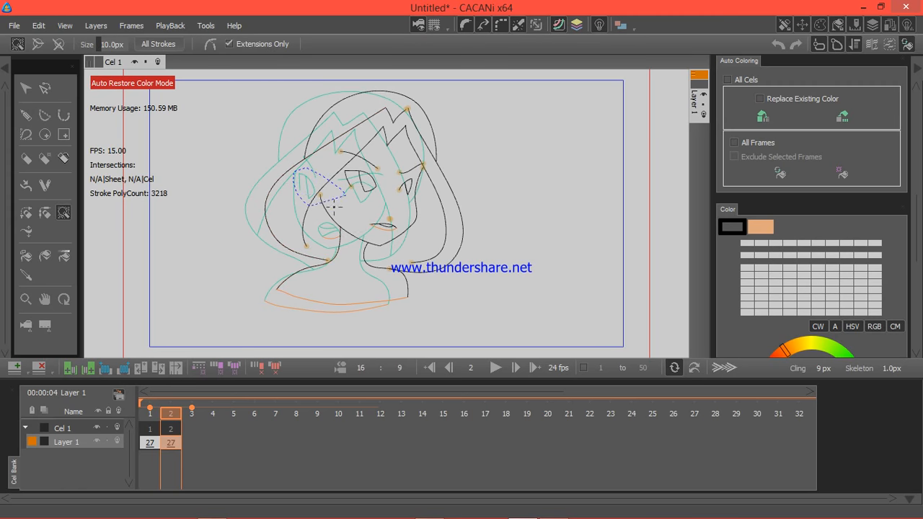
mouse_move(291, 234)
left_mouse_down()
mouse_move(306, 259)
mouse_move(320, 250)
mouse_move(320, 270)
mouse_move(335, 273)
left_mouse_up()
left_click_drag(424, 168, 434, 173)
Step: Shift the second key frame to frame 13 and fill the gap with blank inbetween frames
left_click(148, 443)
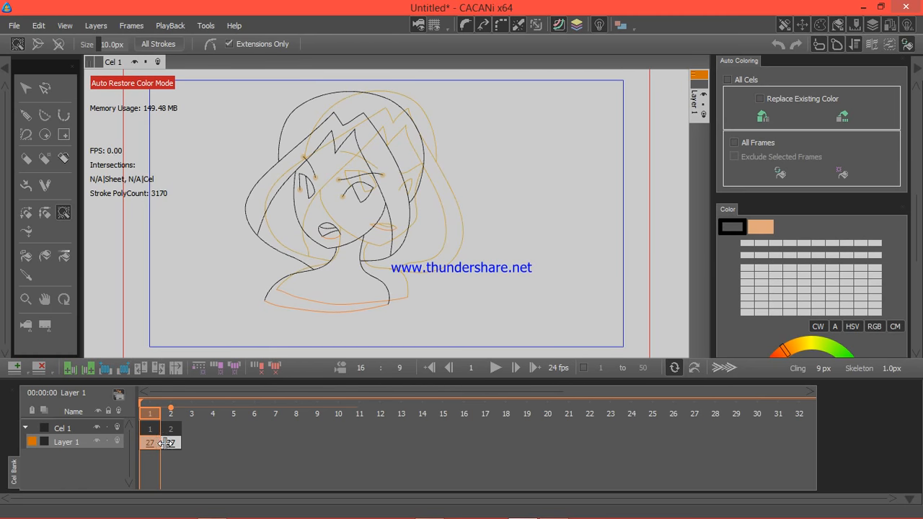
left_click_drag(165, 442, 395, 442)
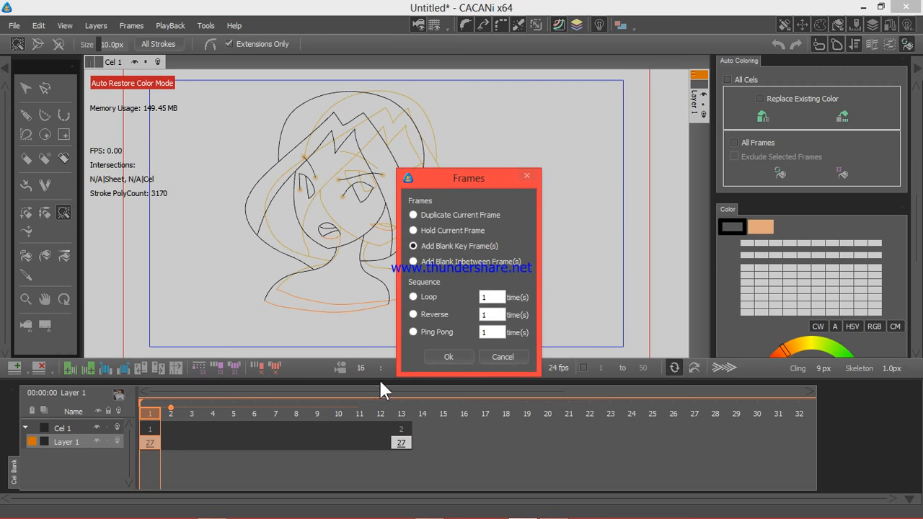
left_click(435, 266)
left_click(446, 357)
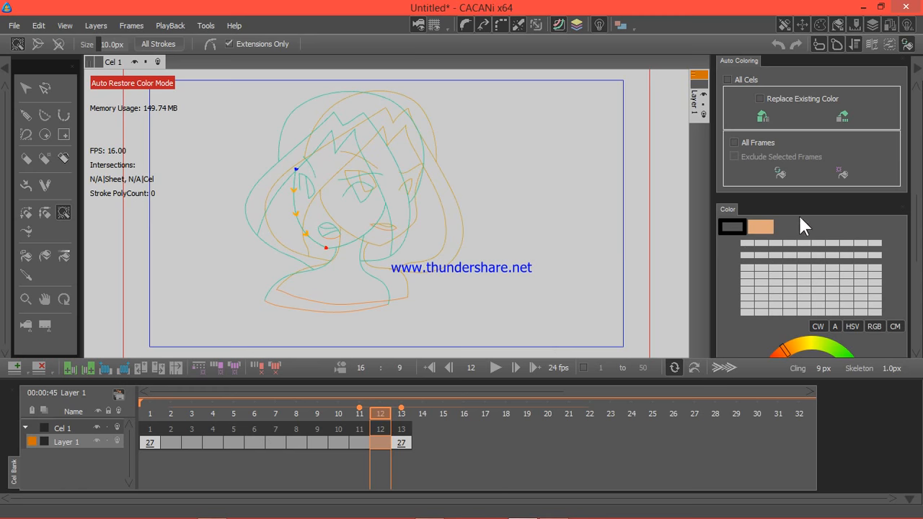
Step: Apply the Accelerate timing preset to the inbetween frames of Layer 1
left_click_drag(915, 220, 917, 141)
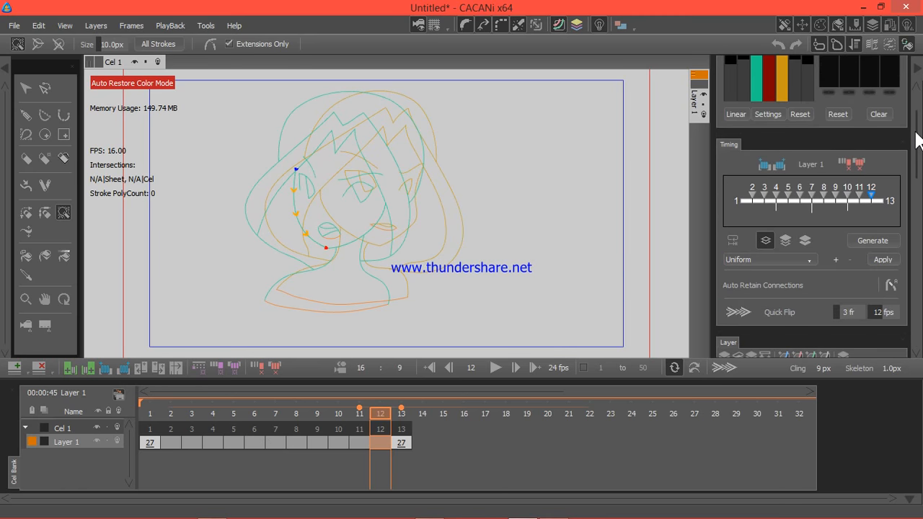
left_click(810, 258)
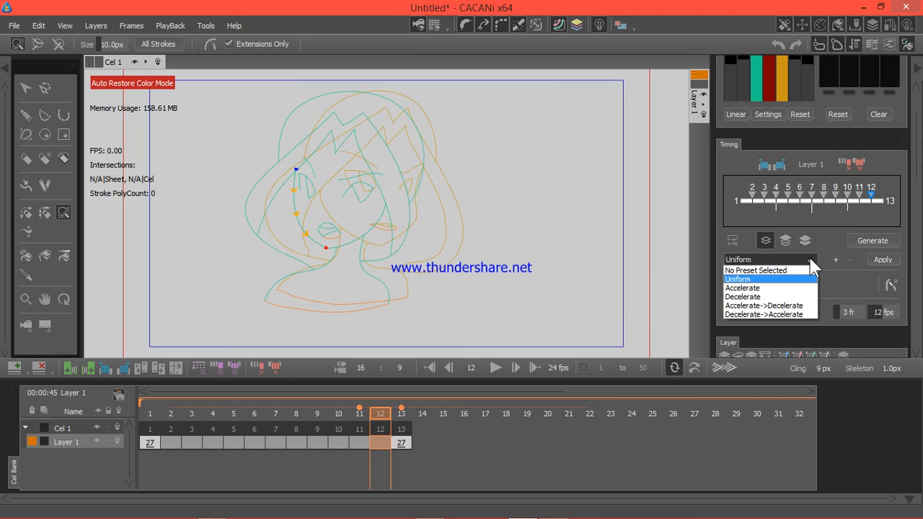
left_click(784, 289)
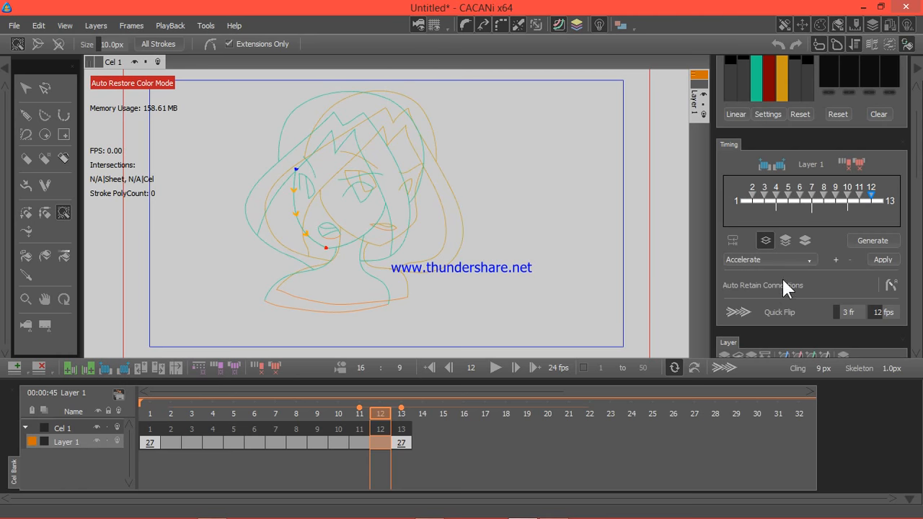
left_click(883, 260)
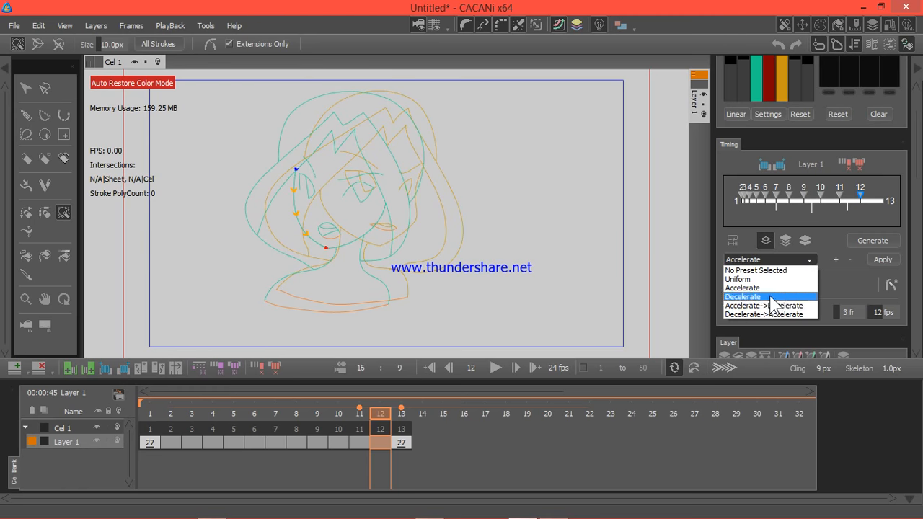
Step: Try the Decelerate, Accelerate->Decelerate and Decelerate->Accelerate timing presets in turn on Layer 1's inbetween frames
left_click(769, 299)
left_click(884, 260)
left_click(799, 258)
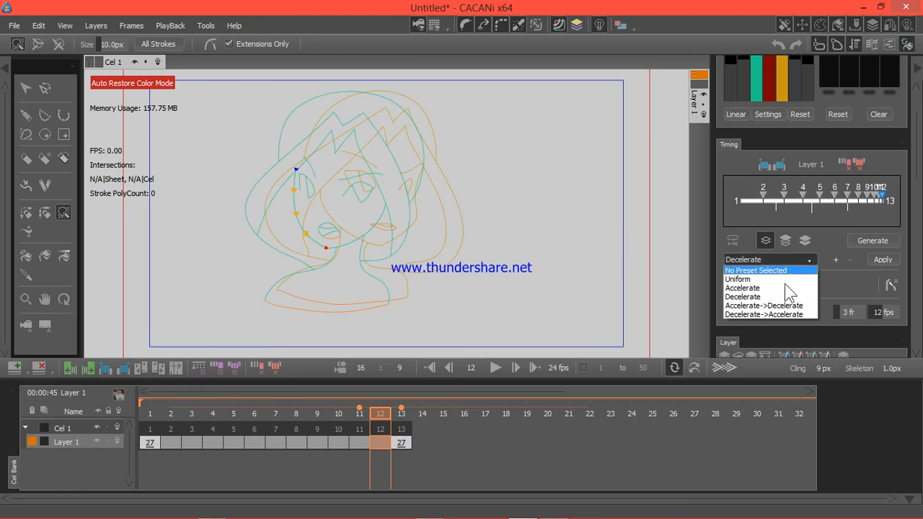
left_click(771, 309)
left_click(884, 260)
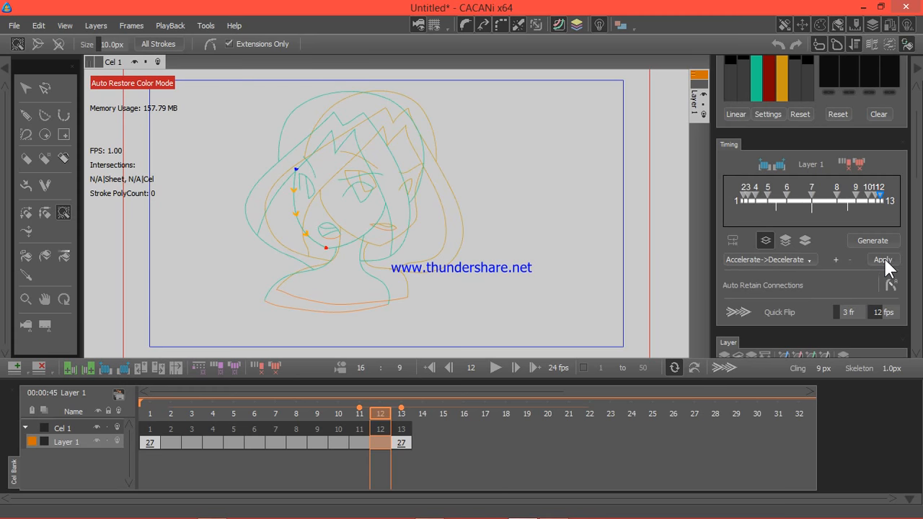
left_click(799, 261)
left_click(794, 315)
left_click(881, 259)
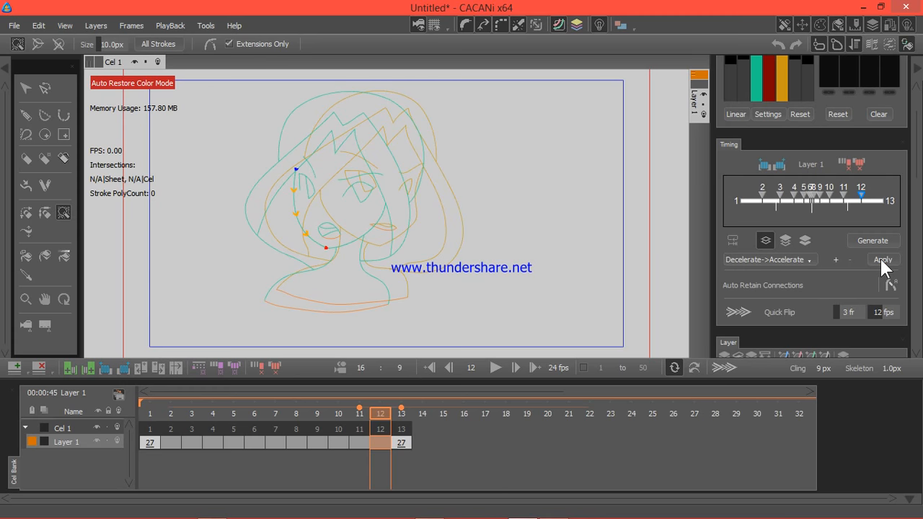
Step: Apply the Accelerate timing preset to Layer 1, generate the inbetweens and preview the head turn
left_click(794, 260)
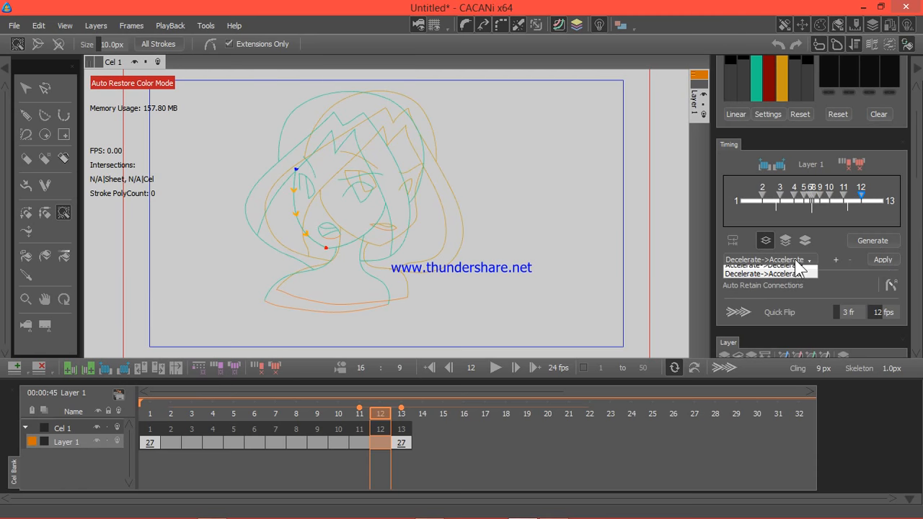
left_click(773, 290)
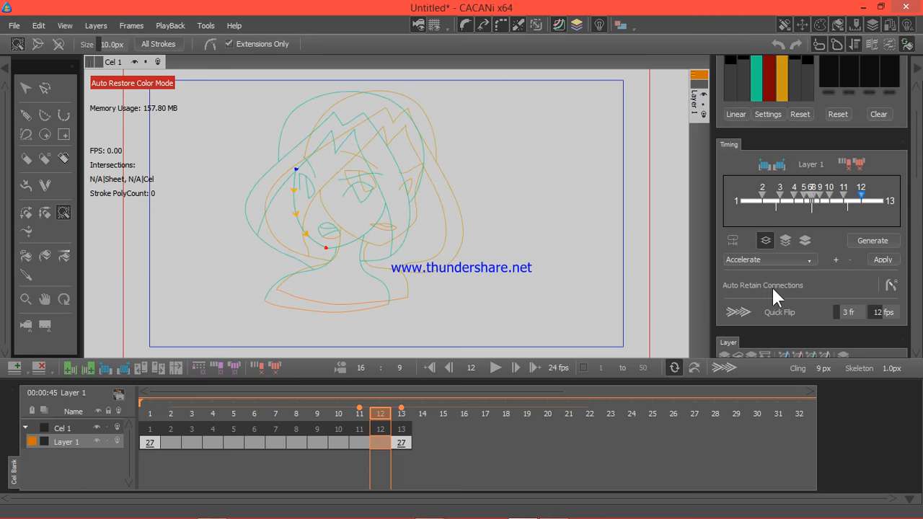
left_click(885, 262)
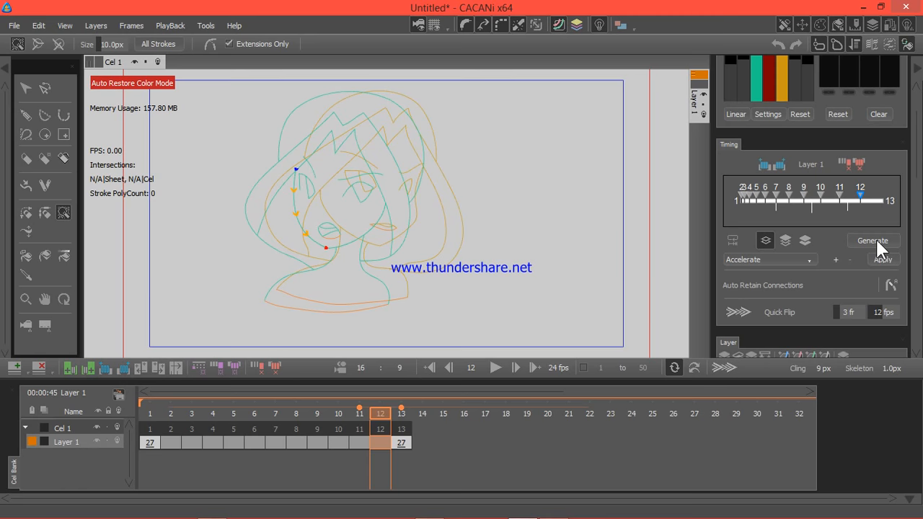
left_click(877, 243)
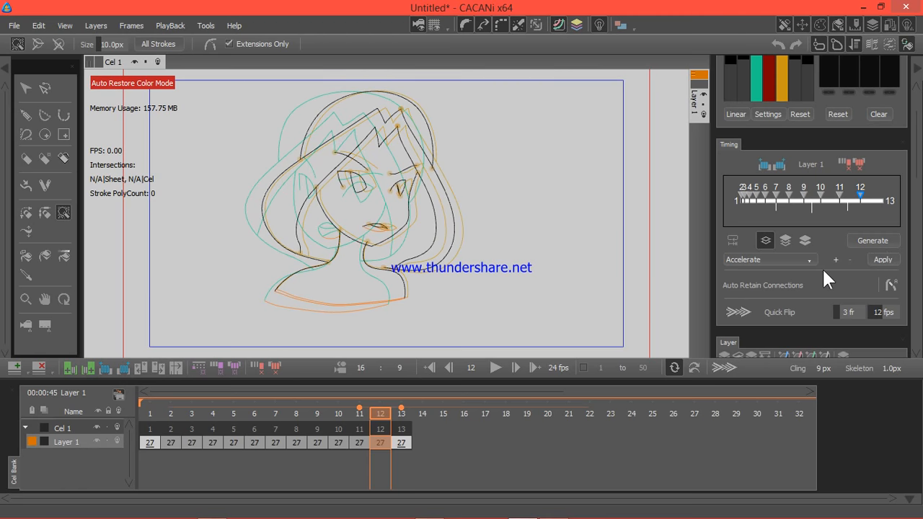
left_click(495, 368)
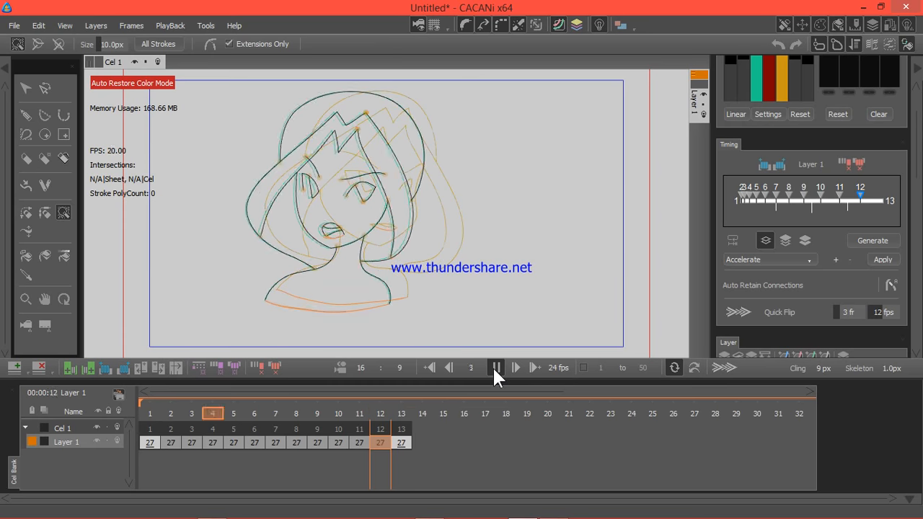
left_click(495, 368)
Step: Regenerate the inbetweens of Layer 1 with the Decelerate timing preset and preview the animation
left_click(737, 258)
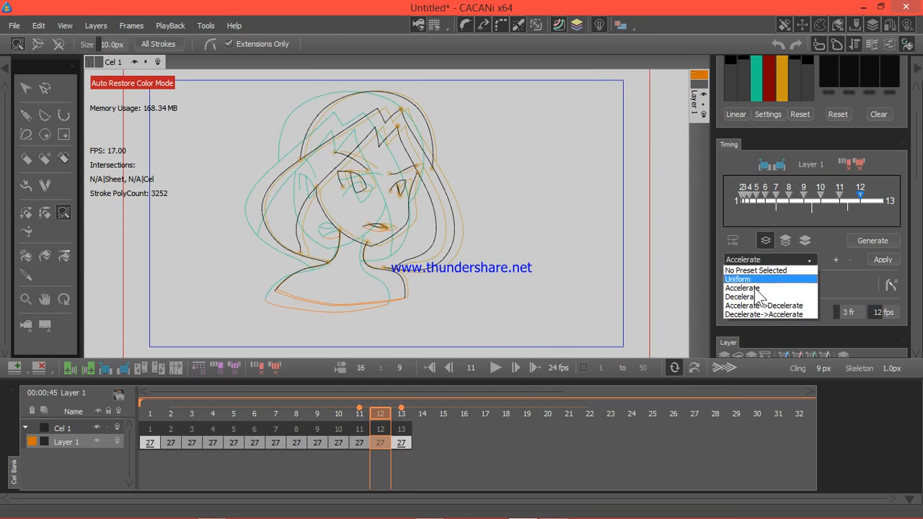
left_click(758, 296)
left_click(885, 260)
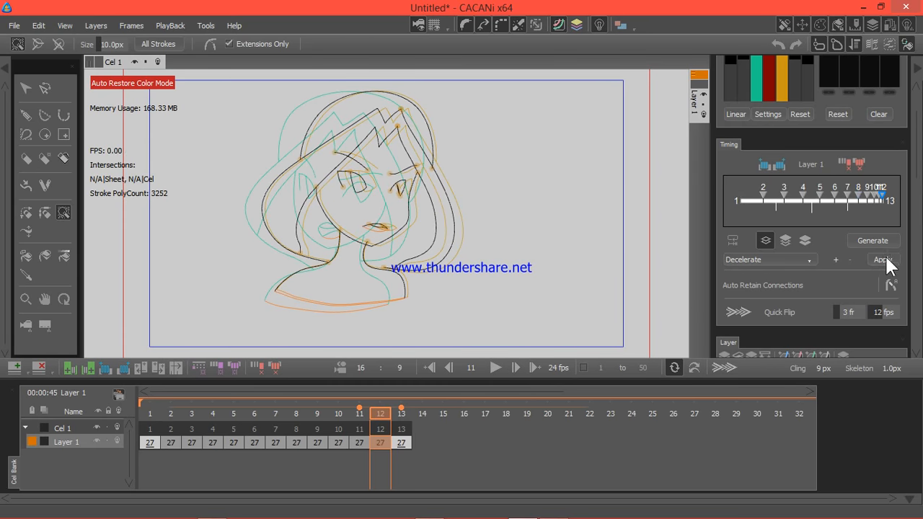
left_click(880, 240)
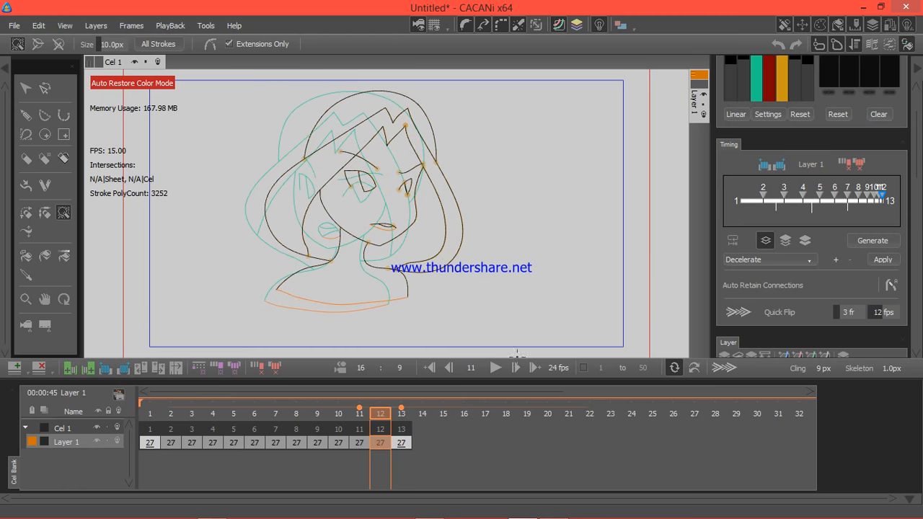
left_click(494, 367)
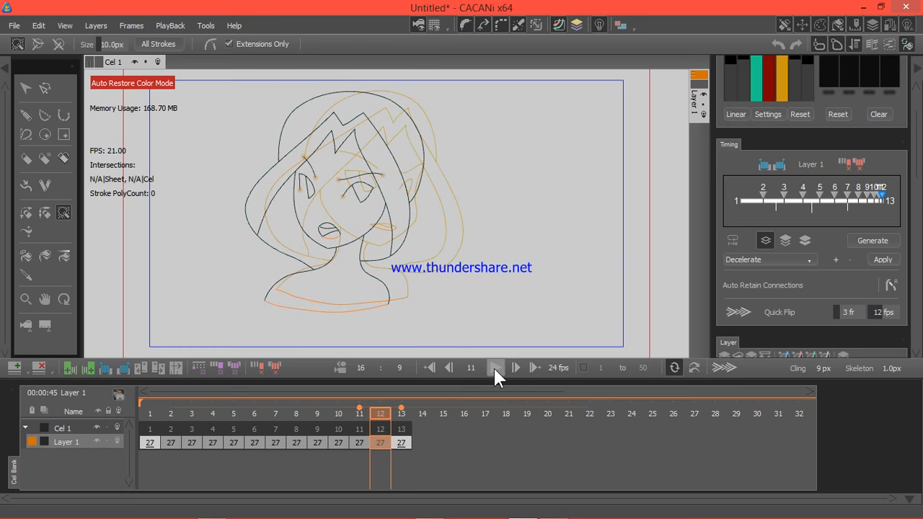
left_click(494, 366)
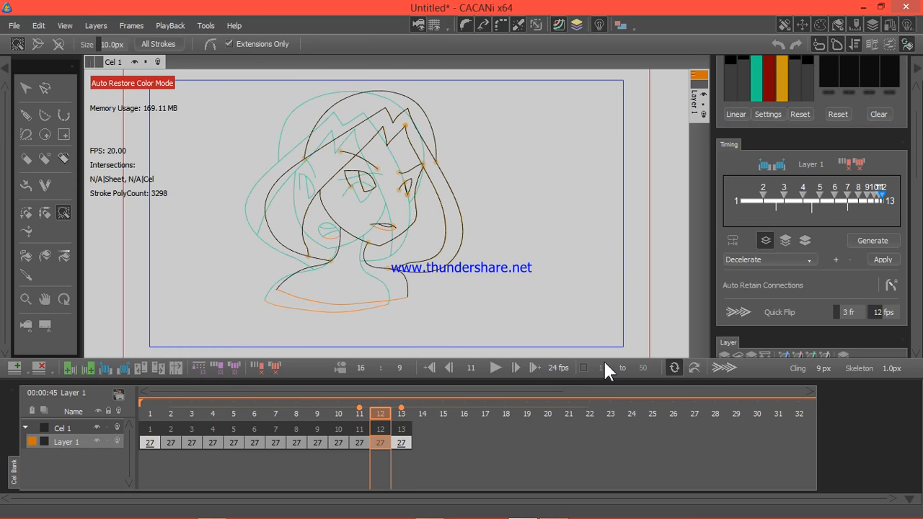
Step: Regenerate the inbetweens of Layer 1 with the Accelerate->Decelerate timing preset and preview the animation
left_click(783, 258)
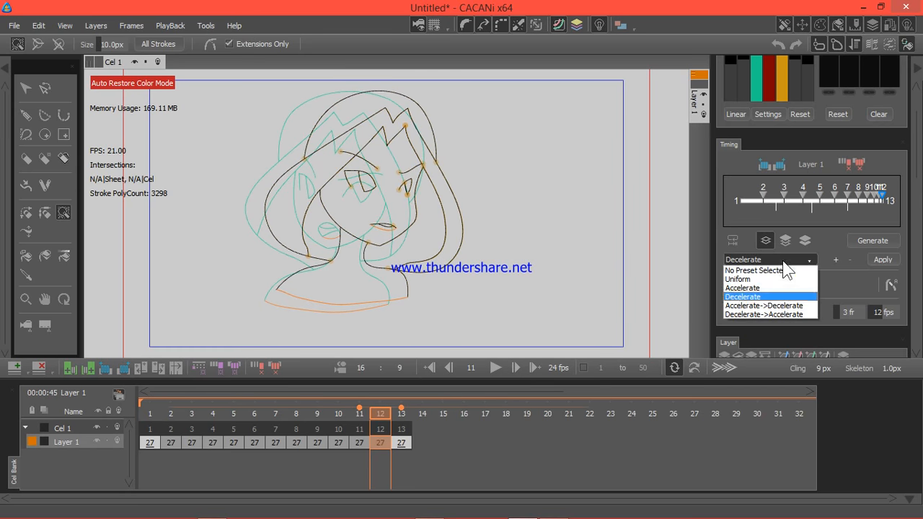
left_click(780, 303)
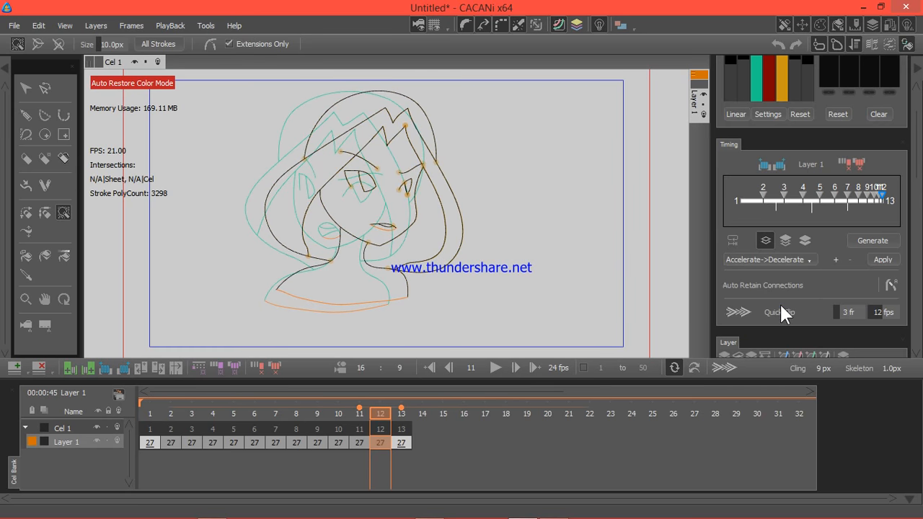
left_click(882, 261)
left_click(882, 244)
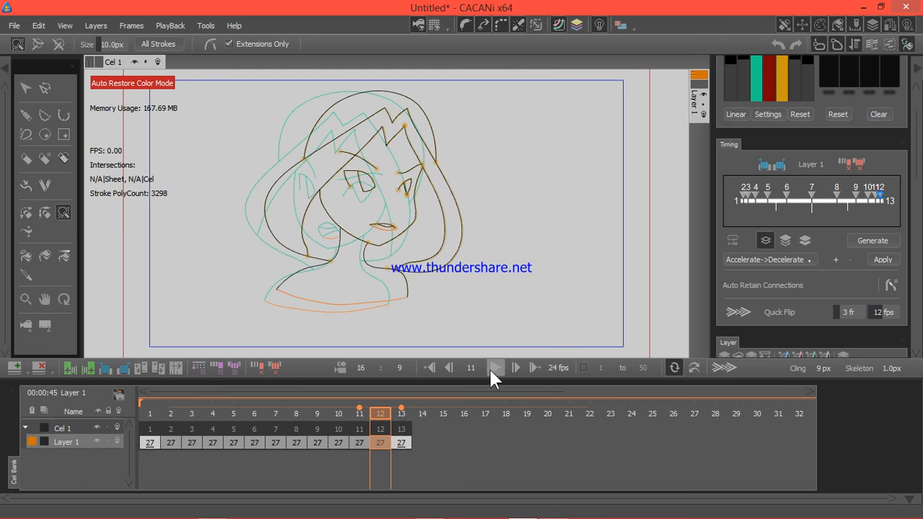
left_click(489, 368)
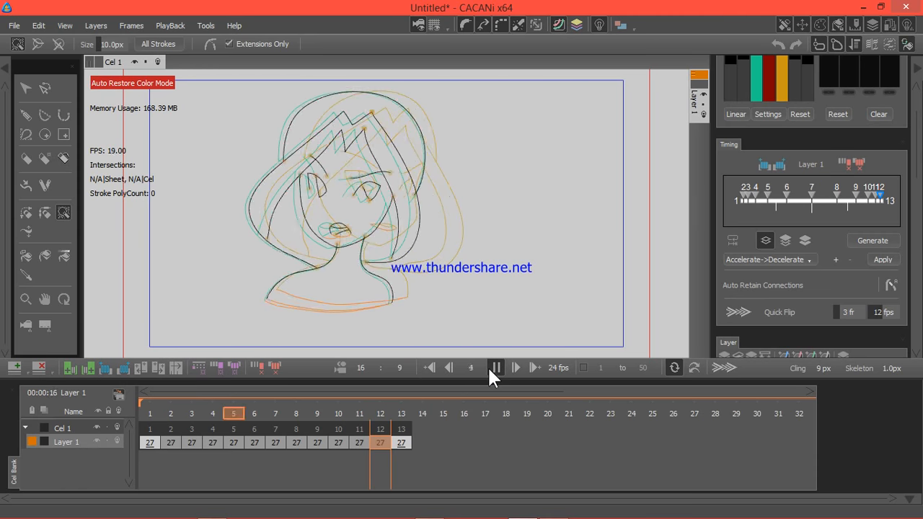
left_click(490, 368)
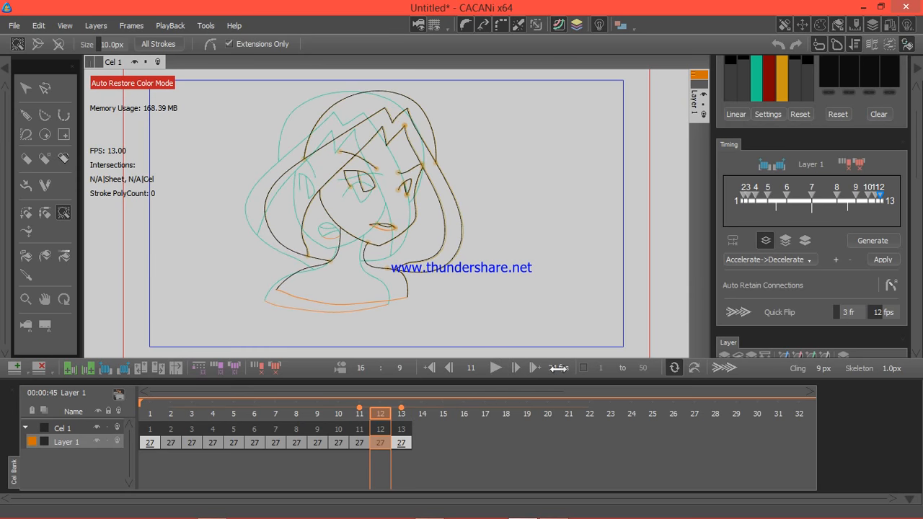
Step: Set the playback speed to 14 fps and preview the head turn at that rate
left_click_drag(557, 369, 545, 379)
left_click(495, 368)
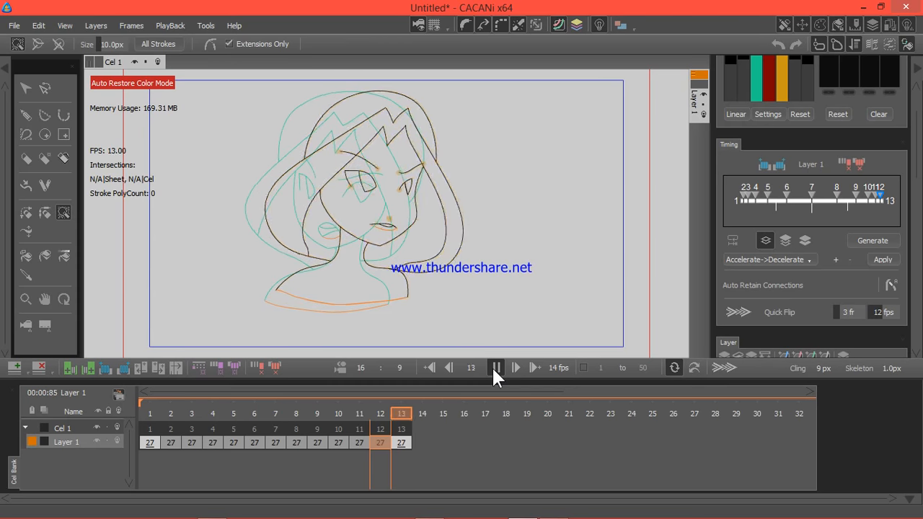
left_click(496, 368)
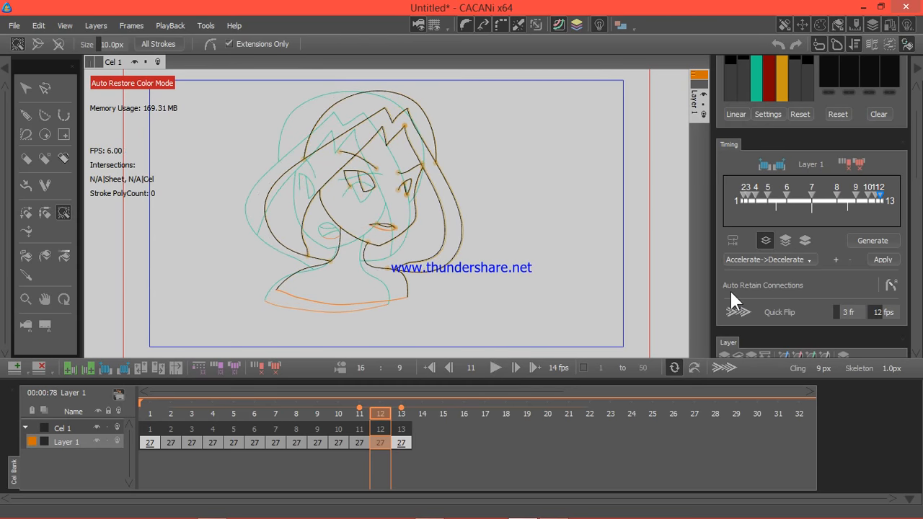
Step: Regenerate the inbetweens of Layer 1 with the Accelerate timing preset and play them at 14 fps
left_click(772, 260)
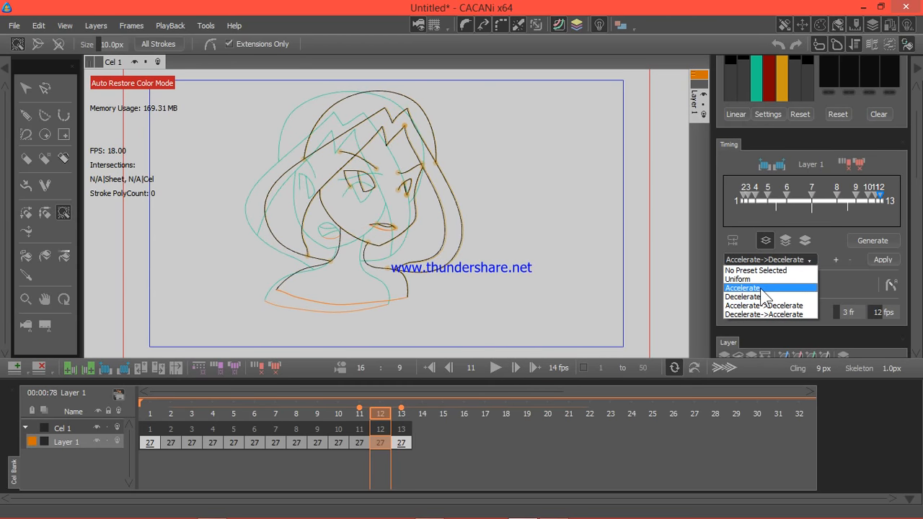
left_click(762, 289)
left_click(881, 260)
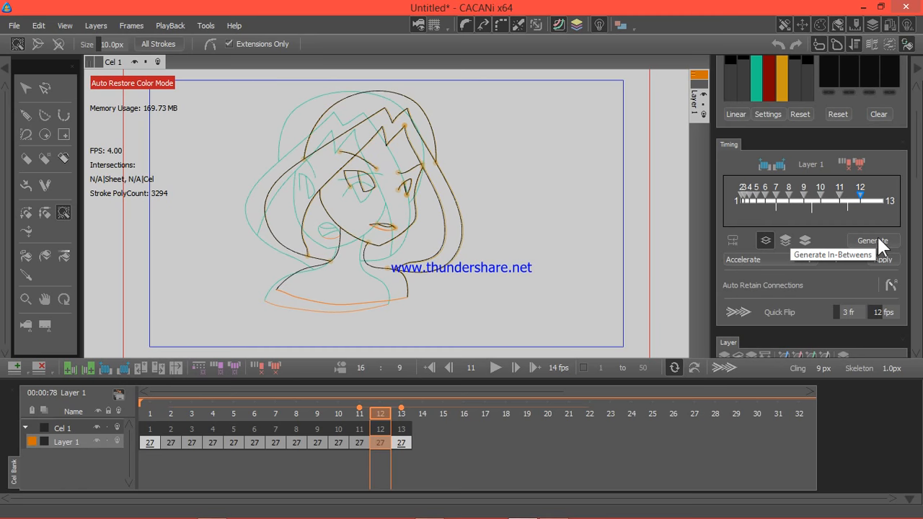
left_click(878, 238)
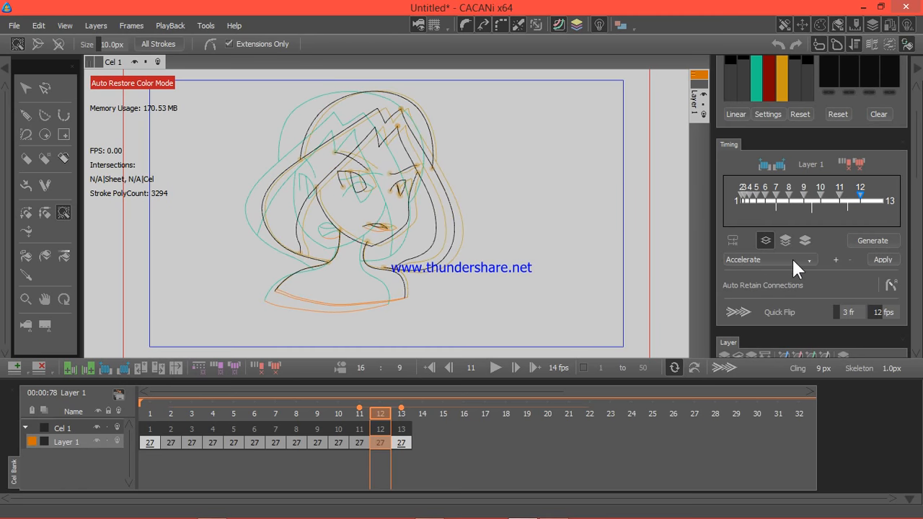
left_click(495, 368)
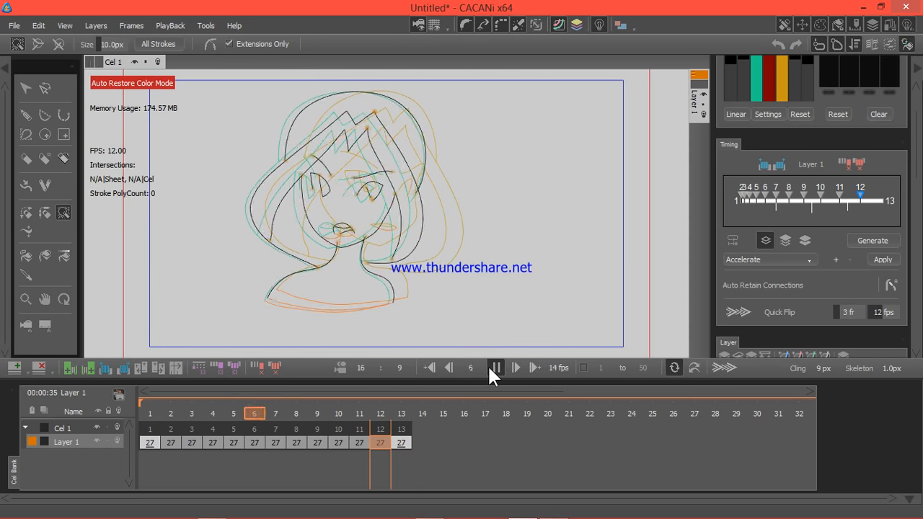
left_click(492, 368)
Step: Switch Layer 1's inbetweens to the Decelerate timing preset, regenerate them and play the animation
left_click(766, 260)
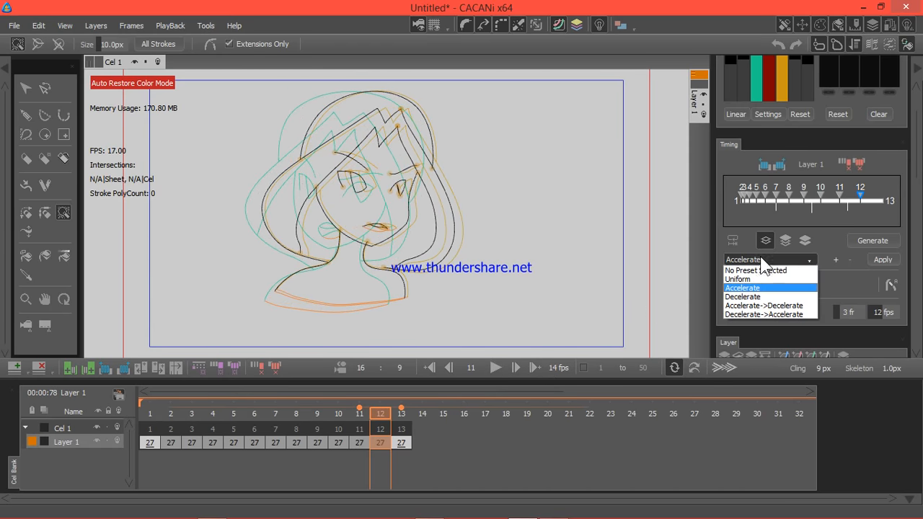
left_click(750, 297)
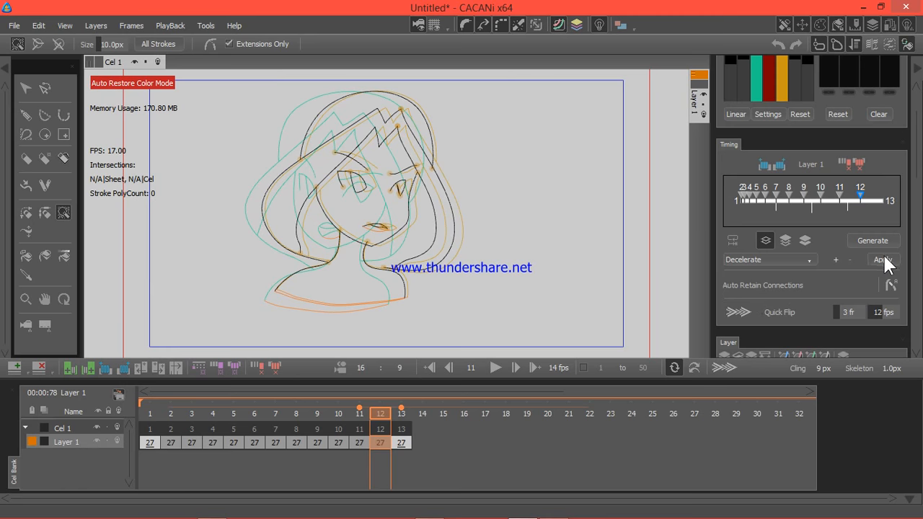
left_click(885, 259)
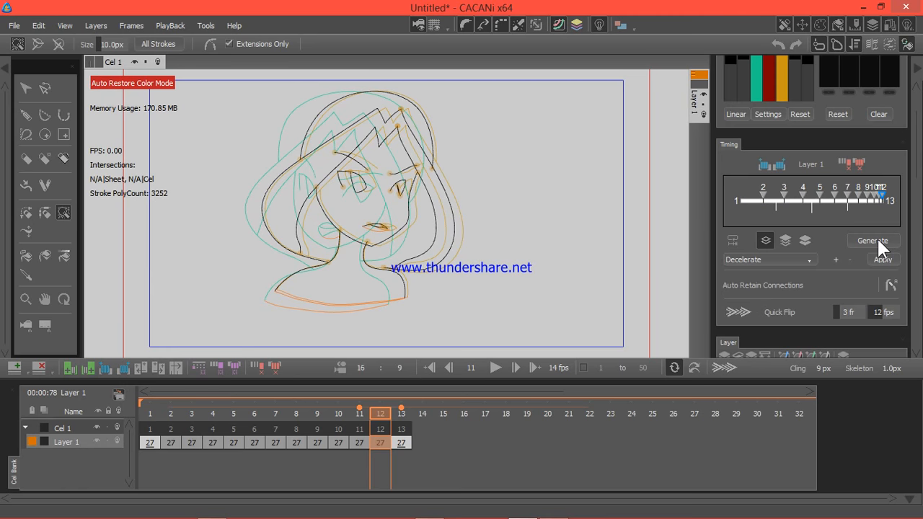
left_click(491, 366)
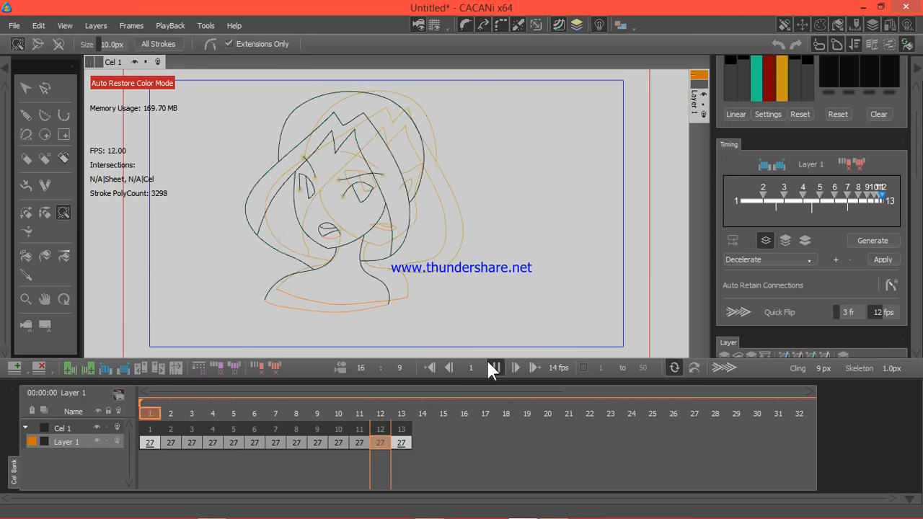
left_click(491, 367)
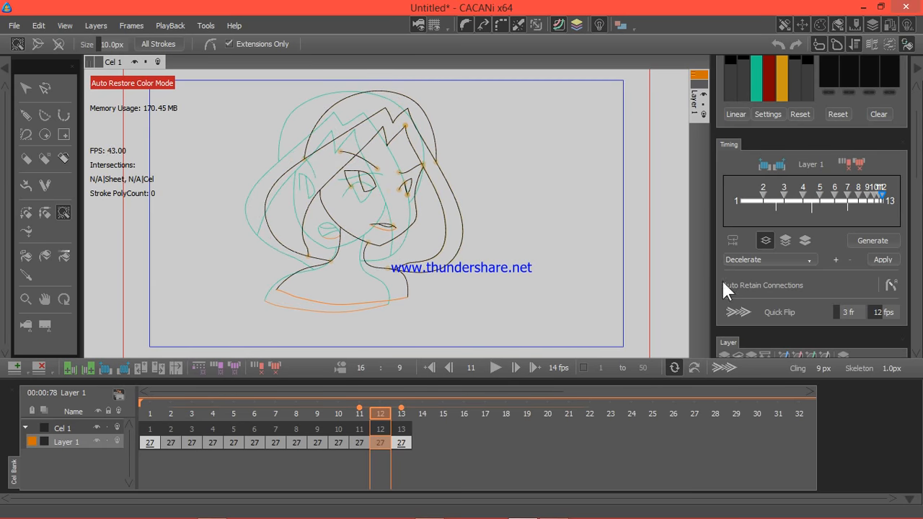
Step: Switch Layer 1's inbetweens to the Accelerate->Decelerate timing preset, regenerate them and play the animation
left_click(750, 260)
left_click(763, 310)
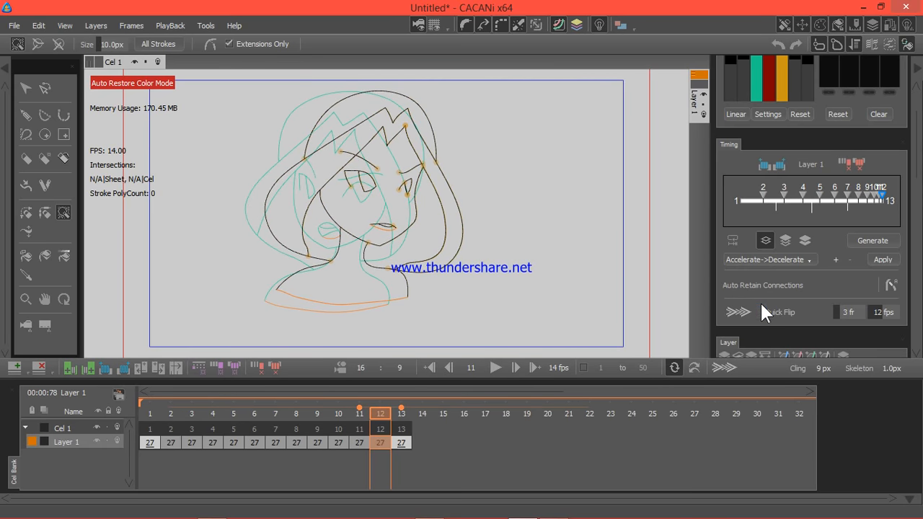
left_click(883, 260)
left_click(875, 241)
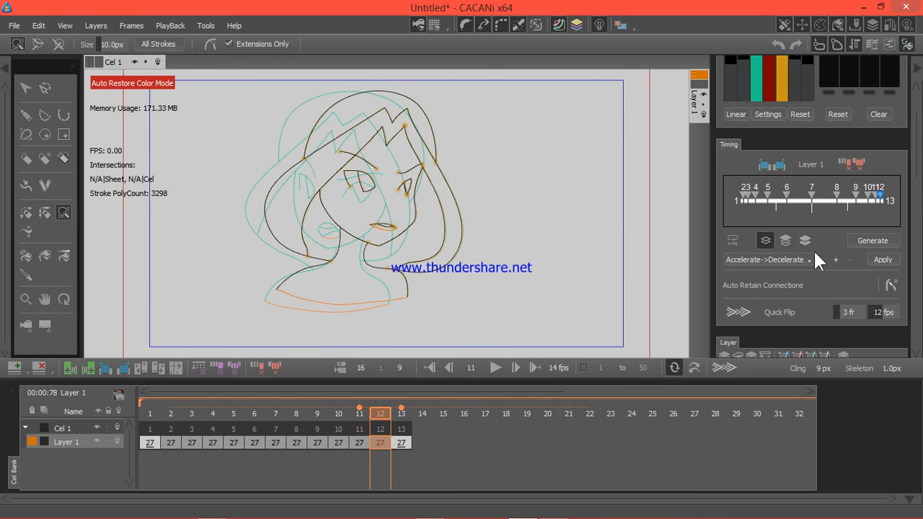
left_click(495, 367)
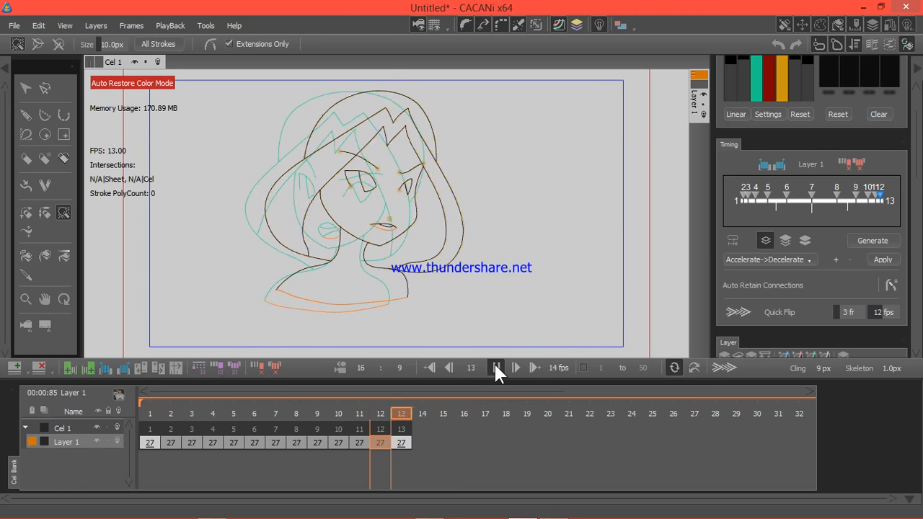
left_click(495, 367)
Step: Apply the Decelerate->Accelerate timing preset to Layer 1, regenerate the inbetweens and play the animation
left_click(772, 260)
left_click(770, 315)
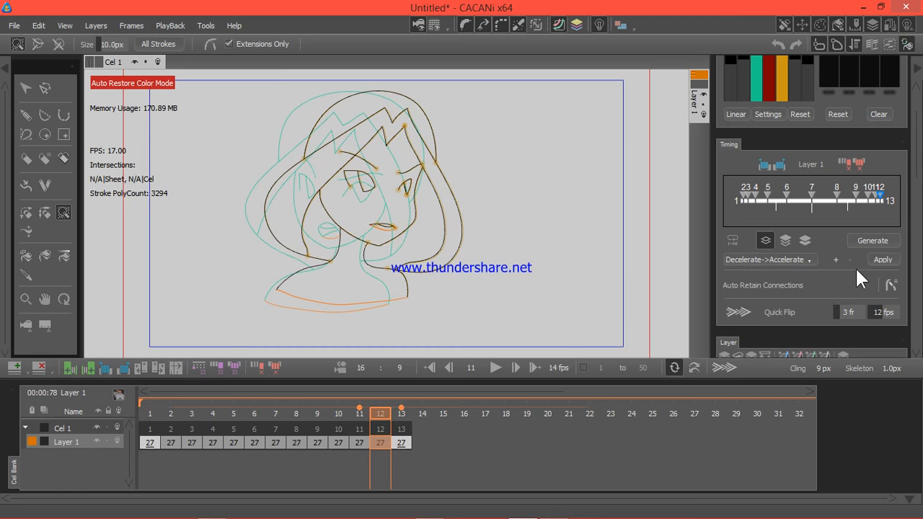
left_click(883, 261)
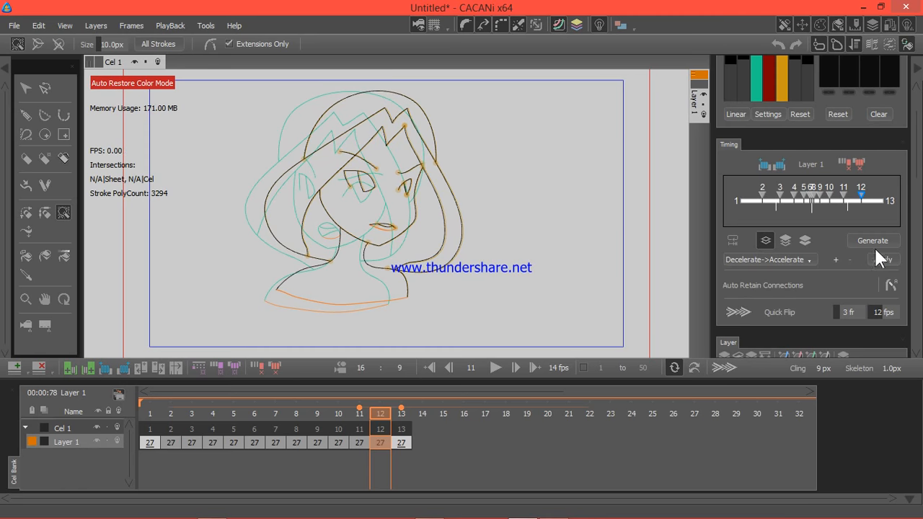
left_click(489, 365)
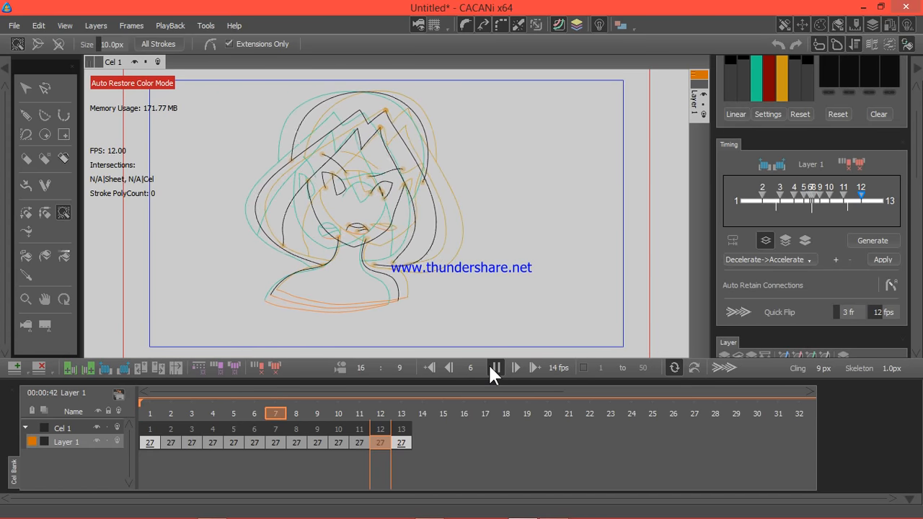
left_click(489, 365)
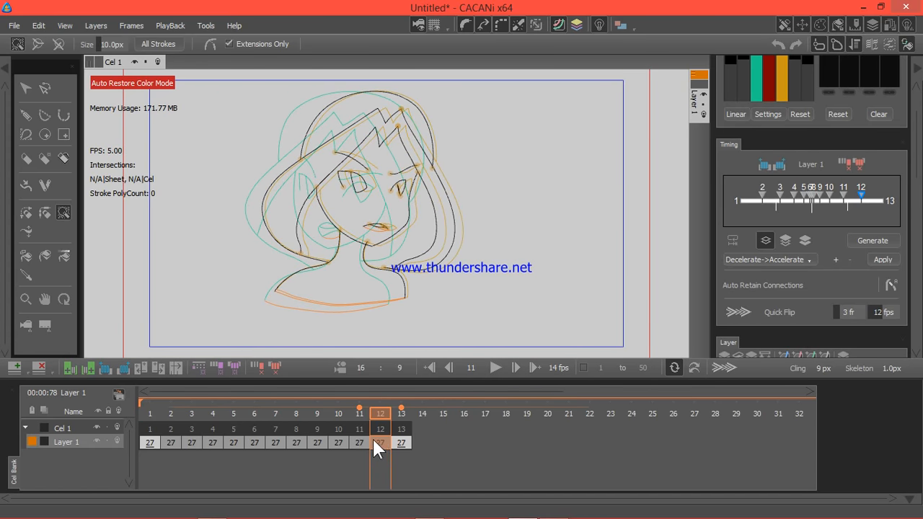
Step: Examine Layer 1's inbetweens and key poses at frames 11, 2, 7, 12, 13 and 1
left_click(354, 442)
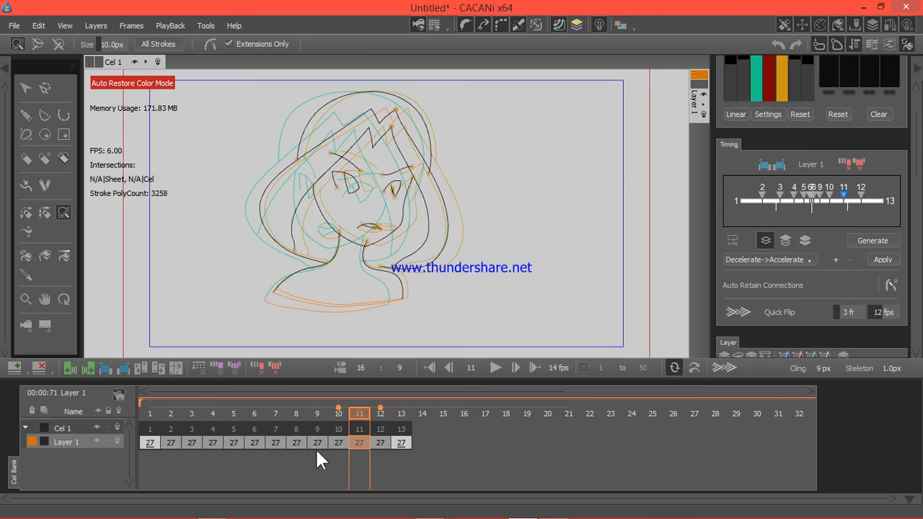
left_click(169, 441)
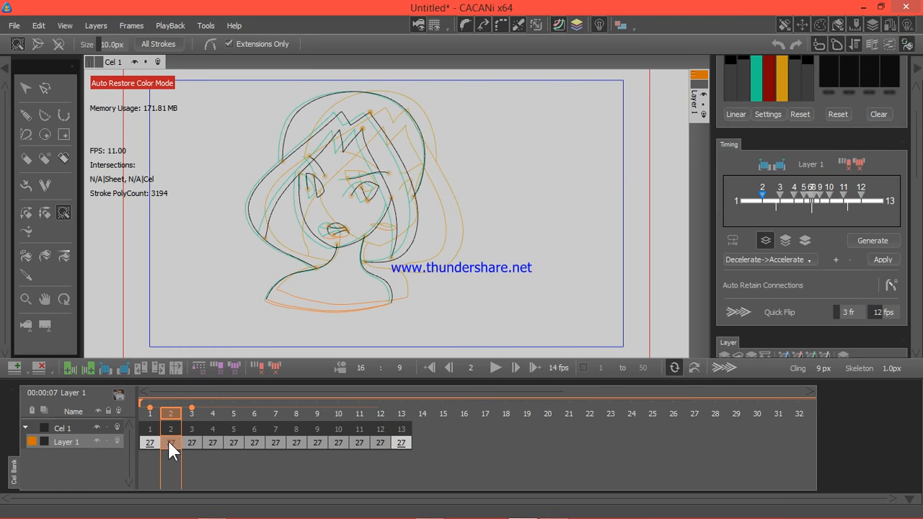
left_click(274, 443)
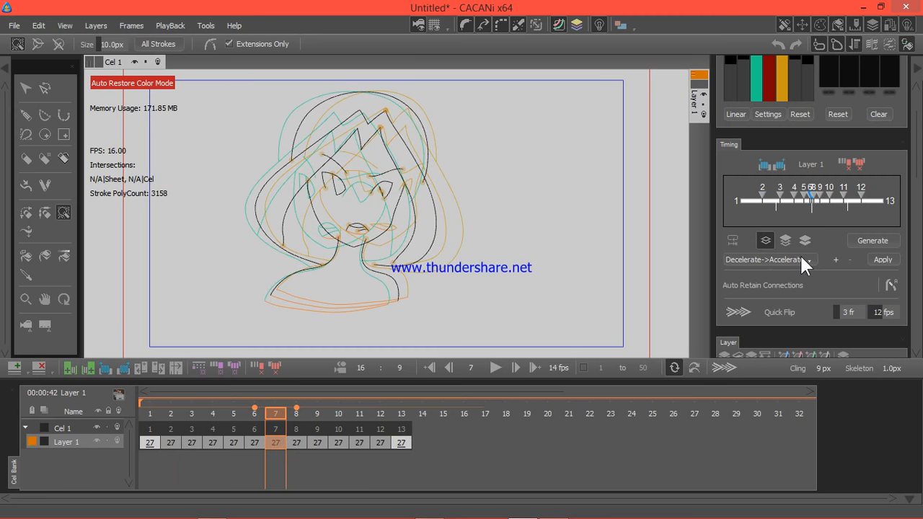
left_click(375, 440)
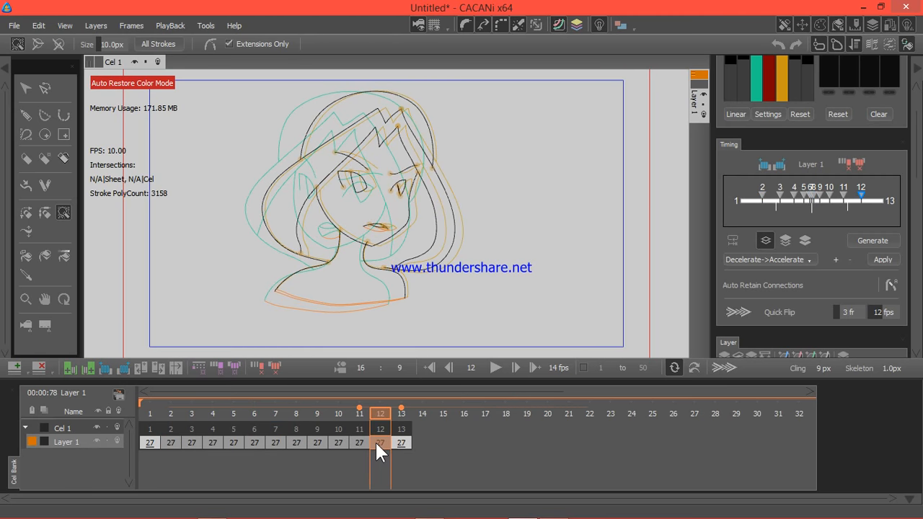
left_click_drag(291, 445, 387, 442)
left_click(403, 443)
left_click(150, 443)
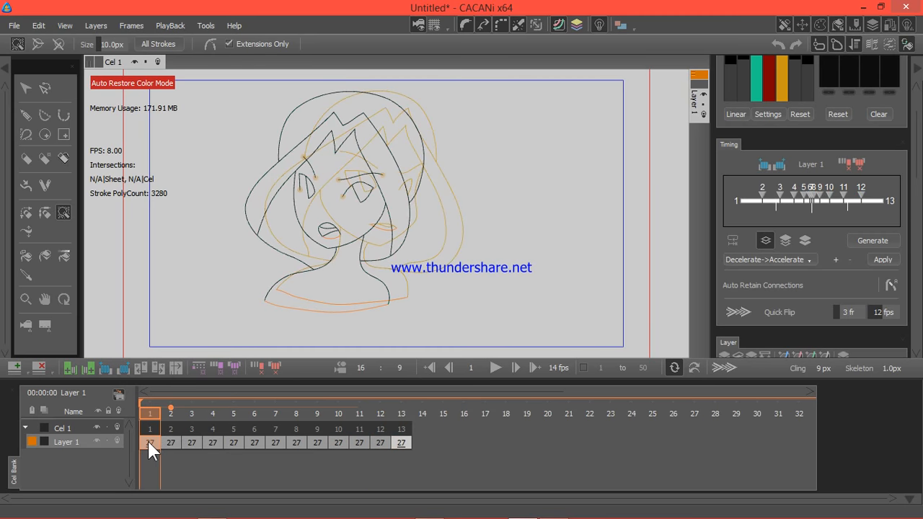
Step: Retain the stroke connections of Layer 1's inbetweens, starting from frame 7
left_click(279, 445)
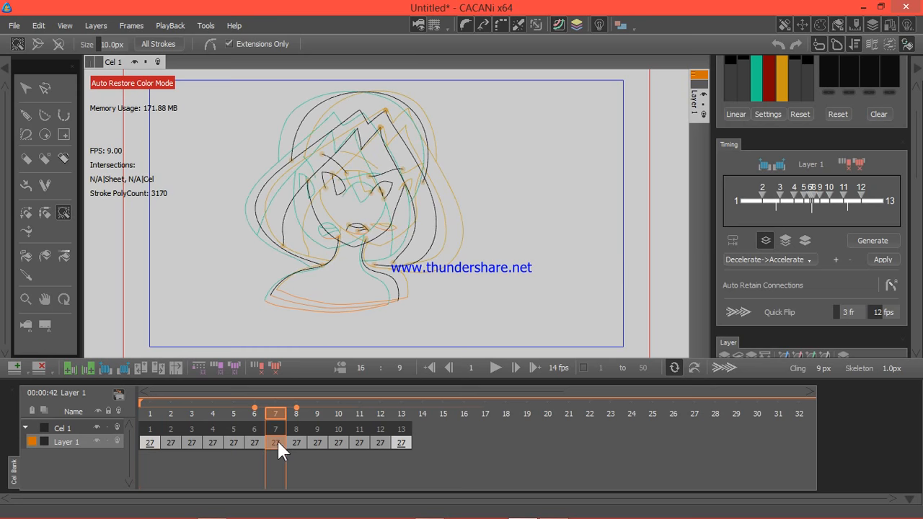
left_click(205, 25)
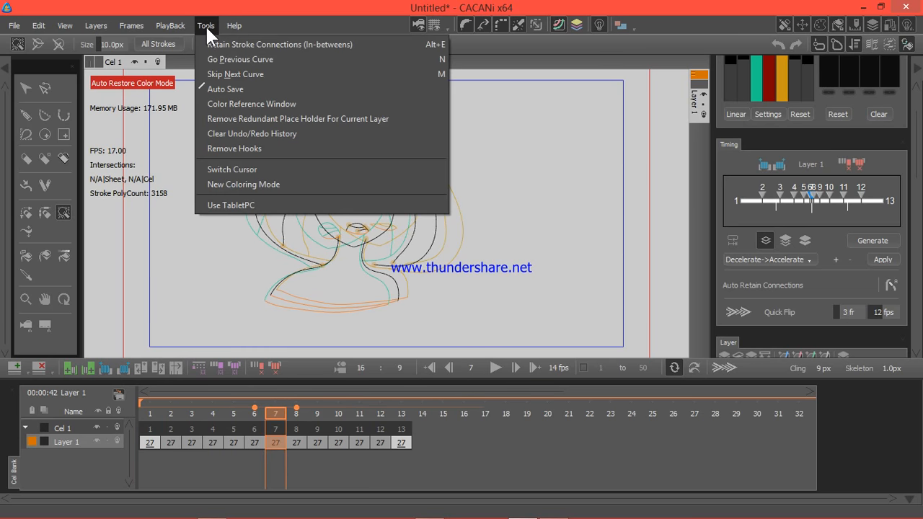
left_click(258, 50)
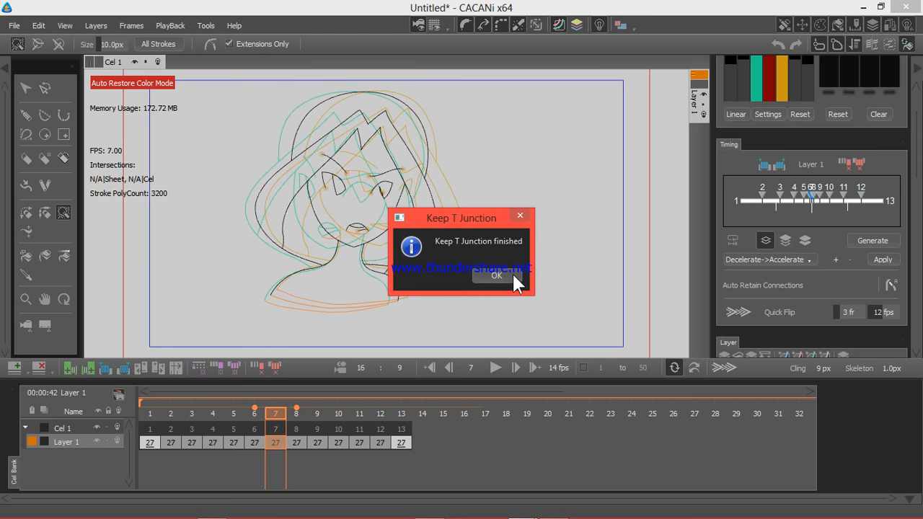
left_click(496, 276)
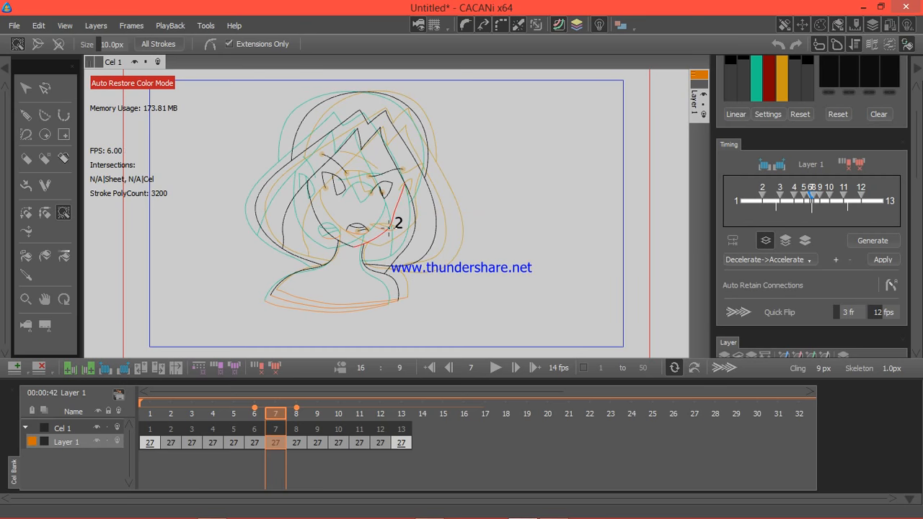
Step: Compare the two key frames and fill the girl's face, neck and shoulders on frame 1 with a tan skin colour
left_click(143, 443)
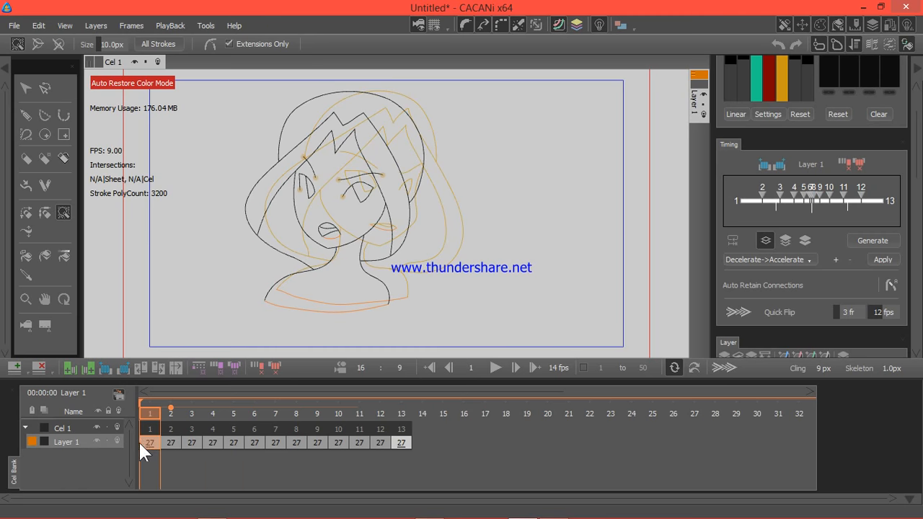
left_click(398, 444)
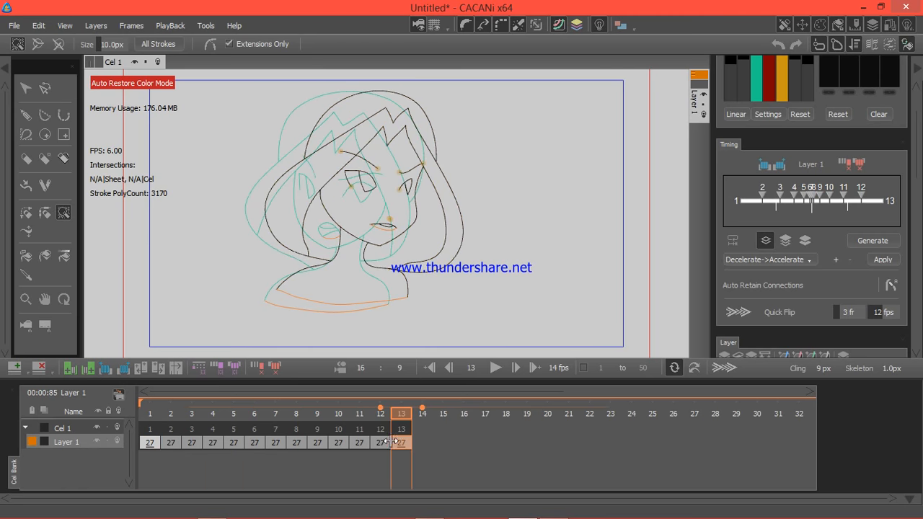
left_click(147, 444)
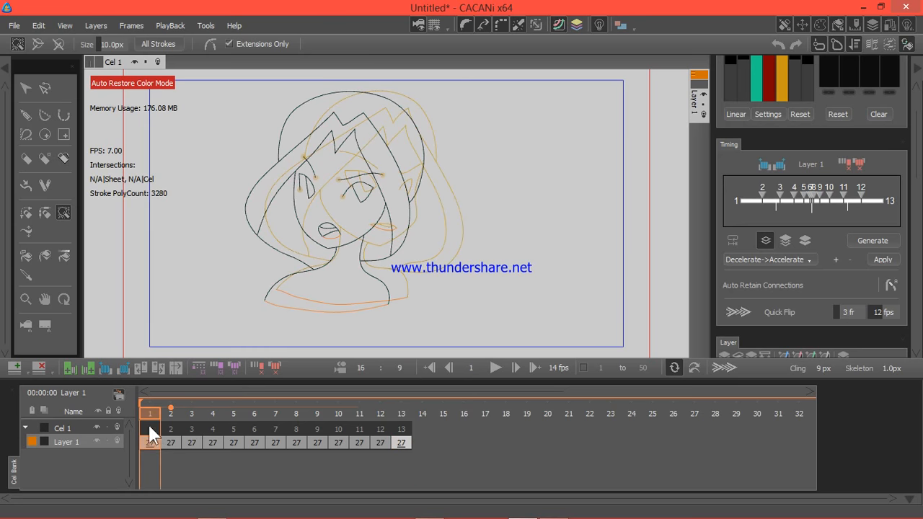
scroll(917, 140, "up", 3)
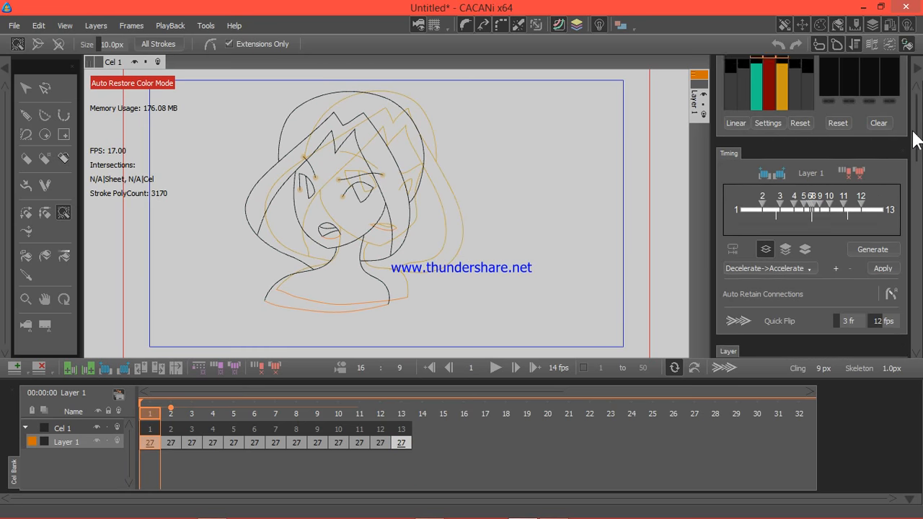
scroll(917, 170, "down", 12)
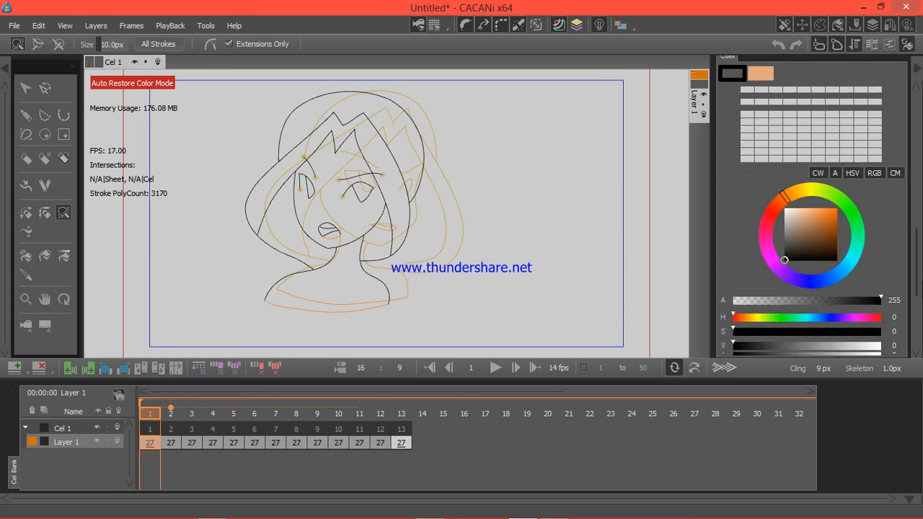
left_click(764, 114)
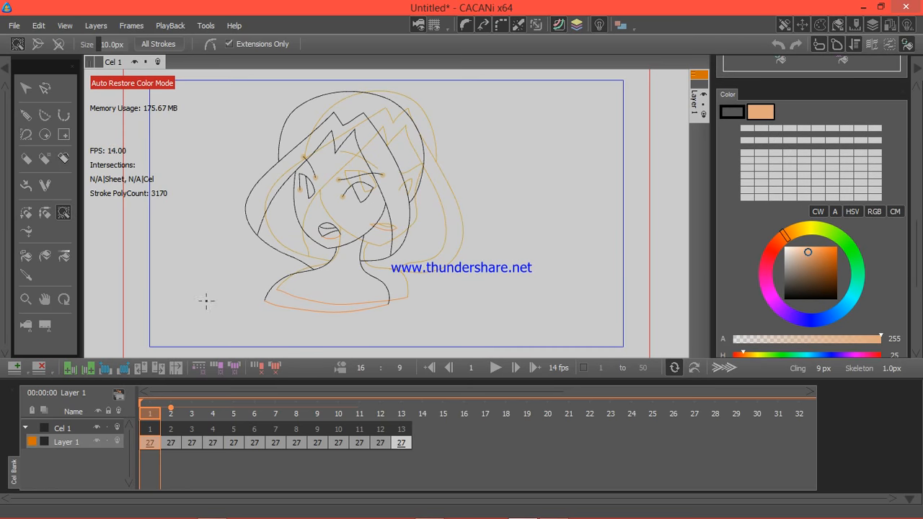
left_click(42, 253)
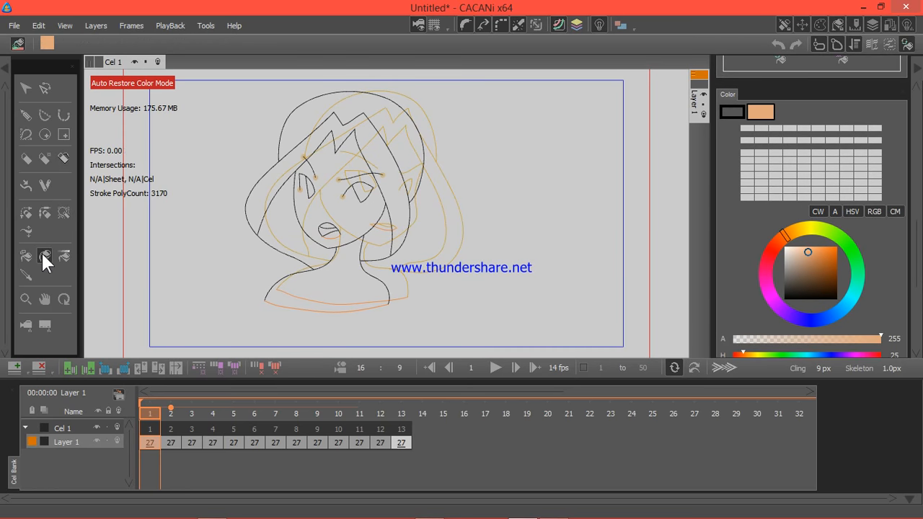
left_click(340, 200)
left_click(348, 267)
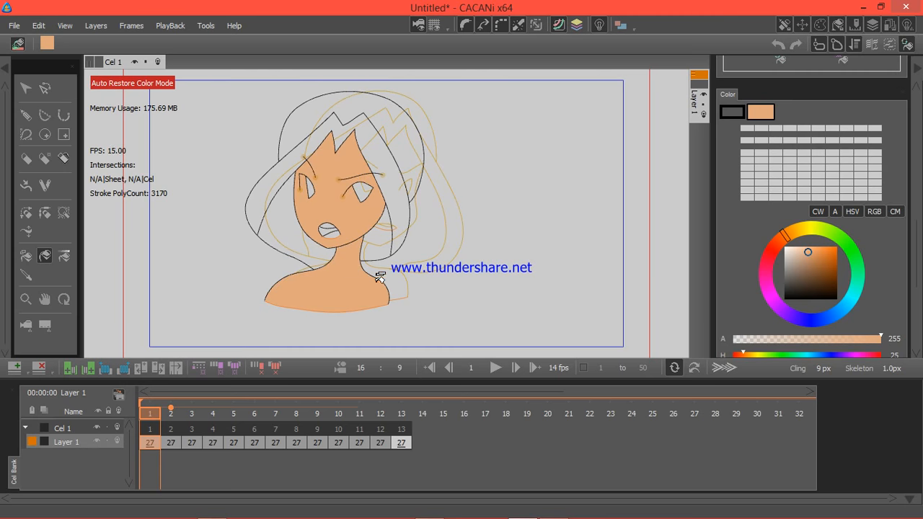
Step: Fill the inner back hair on both sides of the neck on frame 1 with dark orange-brown, hue 36
left_click(794, 231)
left_click_drag(829, 253, 826, 260)
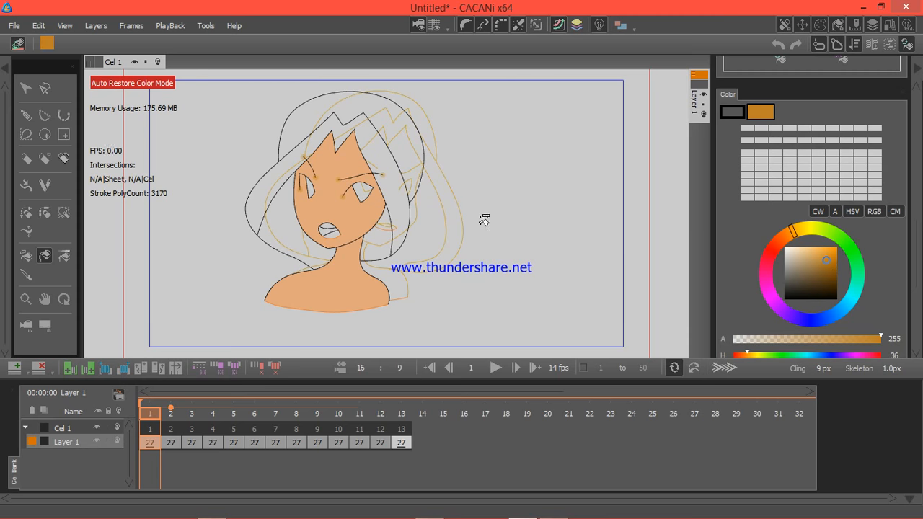
left_click(299, 246)
left_click(385, 235)
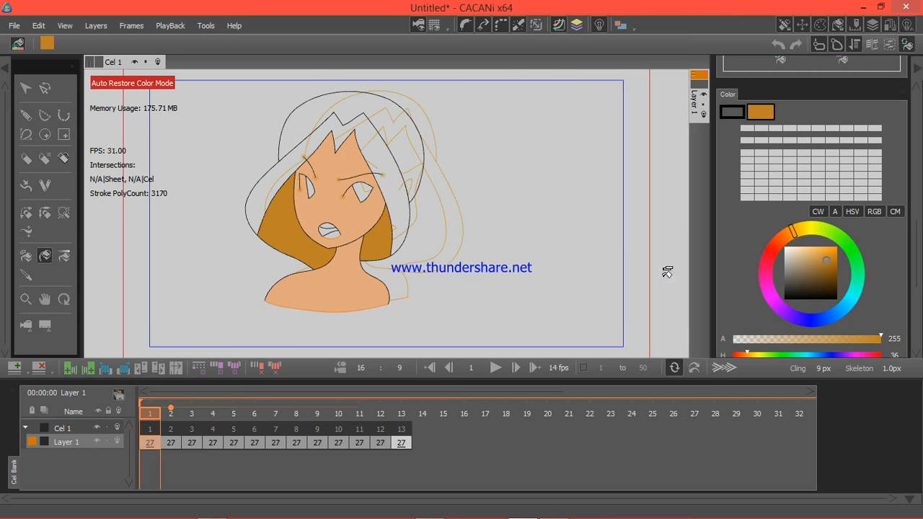
Step: Fill the front hair and the crown of the head on frame 1 with a bright light orange
left_click(821, 249)
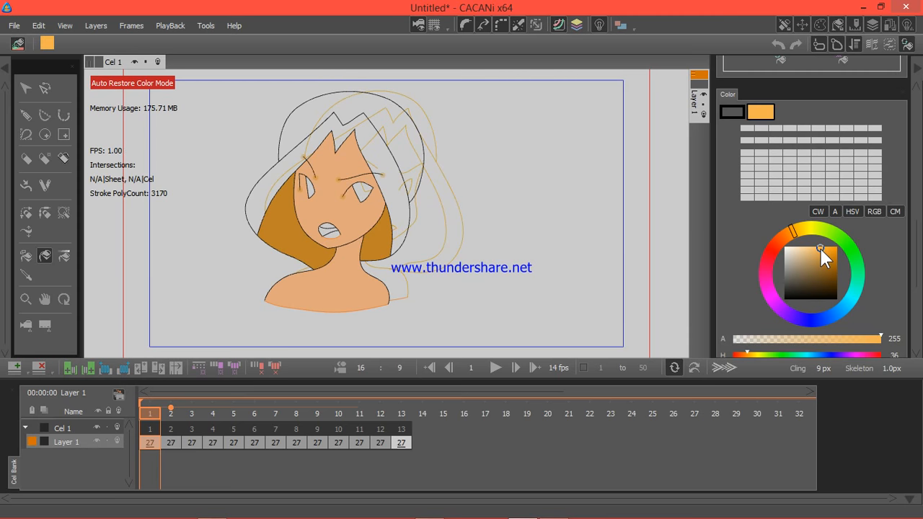
left_click(393, 155)
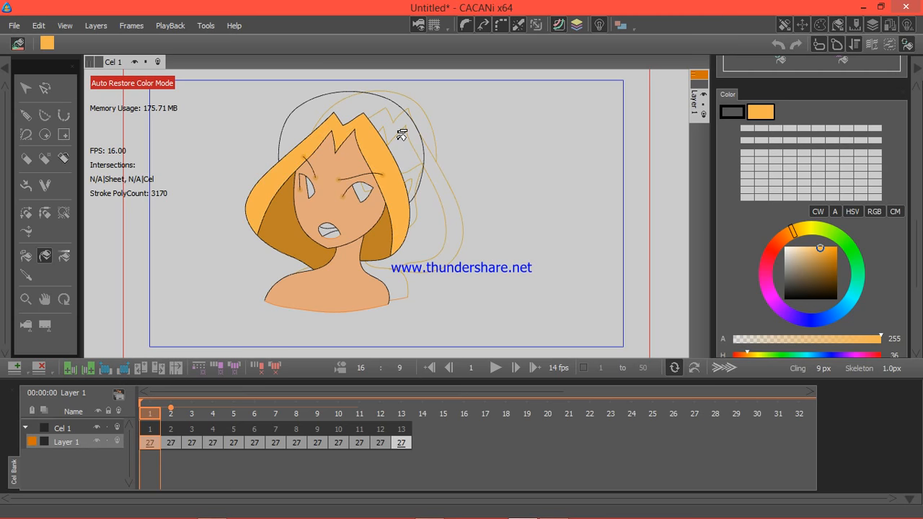
left_click(402, 135)
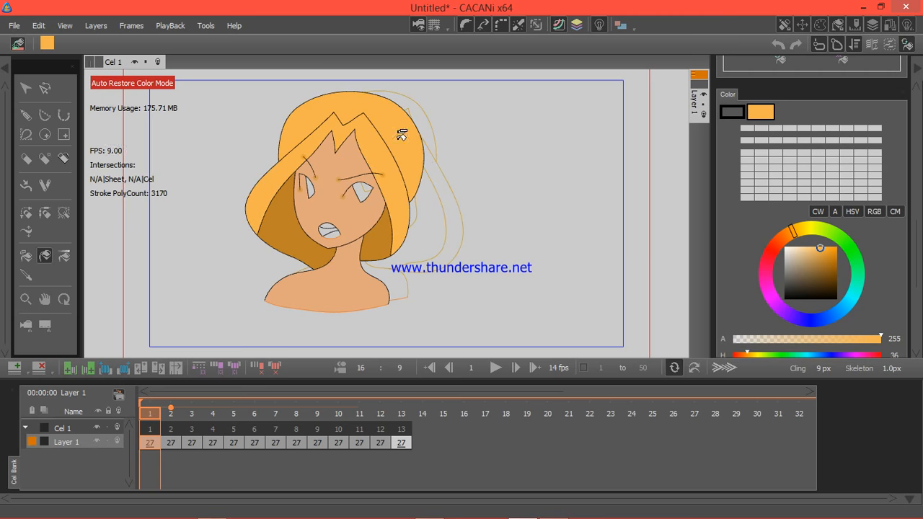
Step: Fill both of the girl's irises on frame 1 with purple, hue 272
left_click(844, 309)
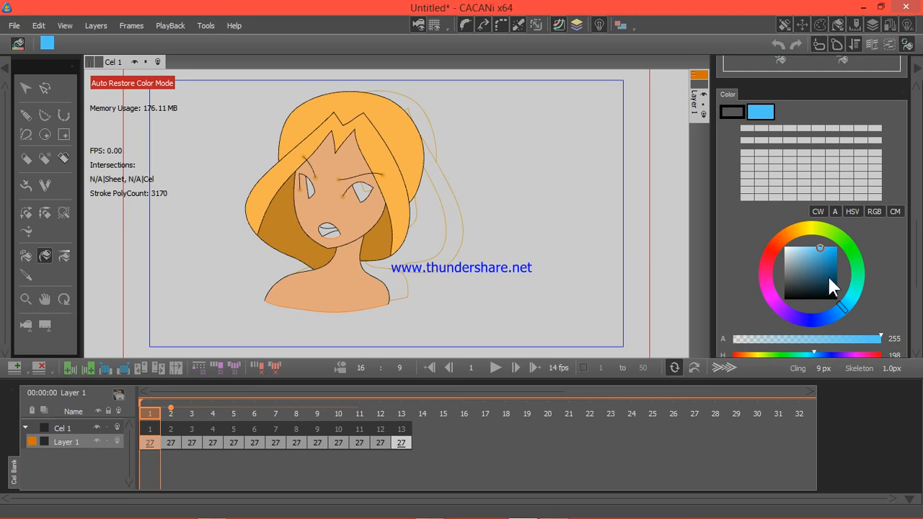
left_click(787, 311)
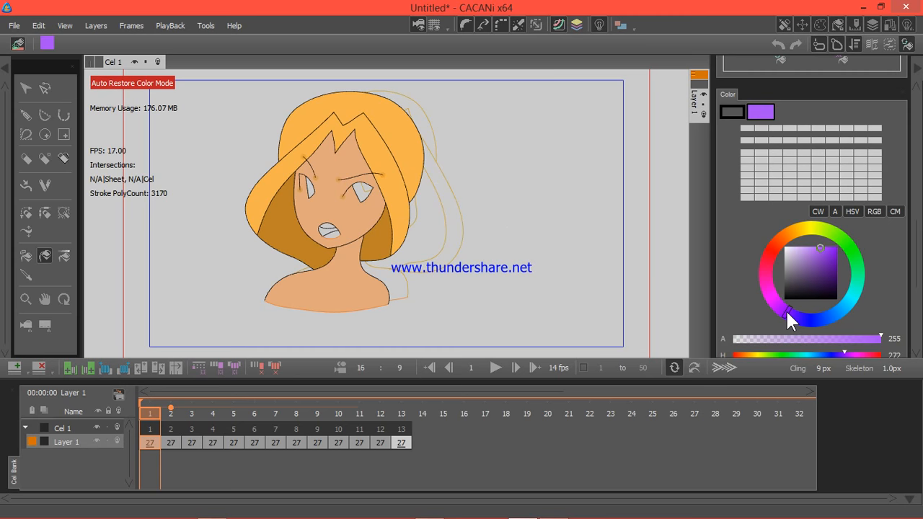
left_click(367, 192)
left_click(310, 186)
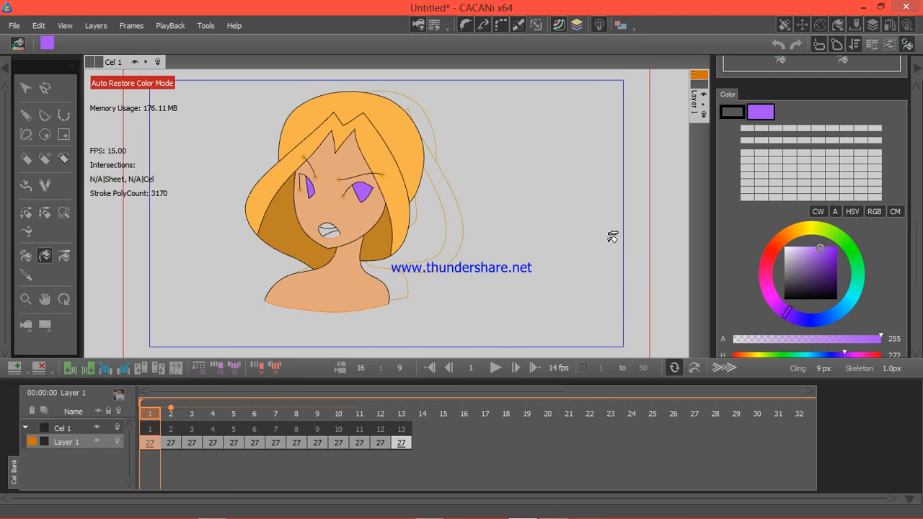
Step: Fill the upper teeth white and the inside of the mouth dark red on frame 1
left_click(786, 247)
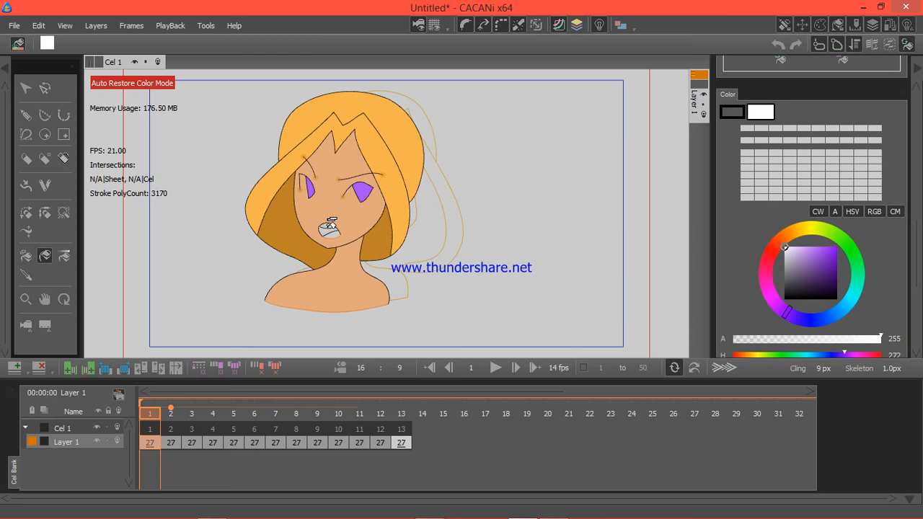
left_click(329, 231)
left_click_drag(774, 252, 771, 244)
left_click(831, 275)
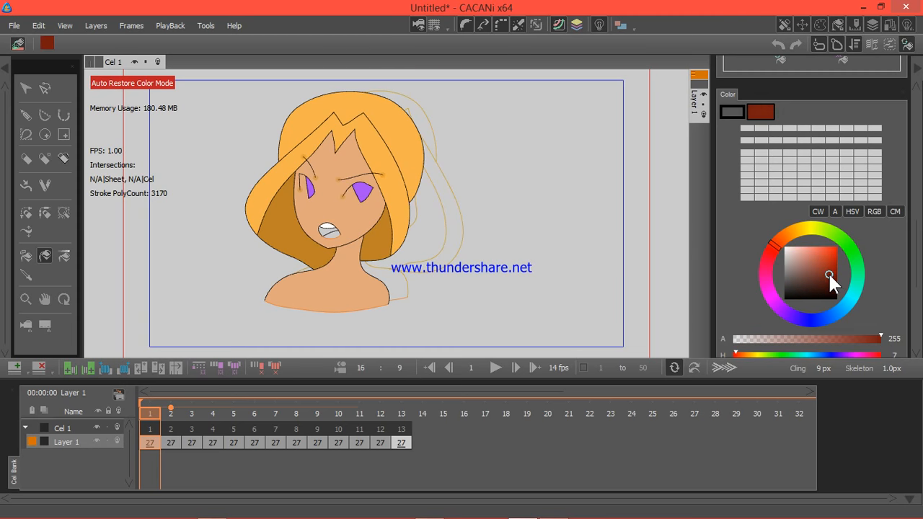
left_click(829, 272)
left_click(327, 231)
Step: Fill the tongue area of the mouth on frame 1 with light red, hue 354
left_click_drag(771, 247, 770, 252)
left_click(825, 253)
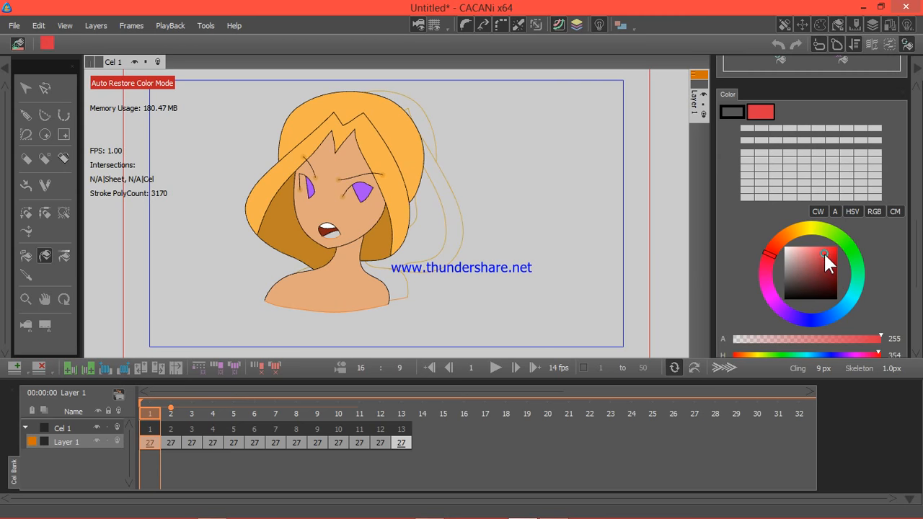
left_click(333, 232)
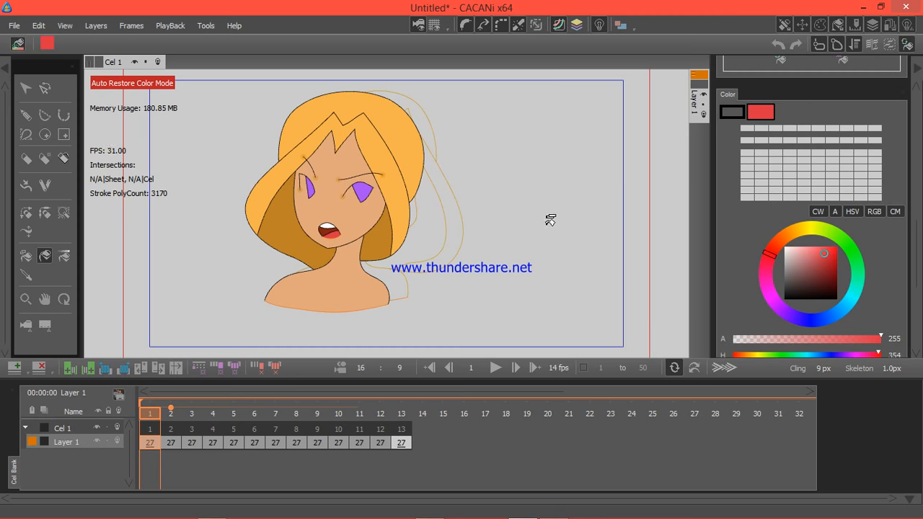
Step: Sample the skin colour, lighten it to peach and refill the shoulders, neck and face on frame 1
left_click(26, 275)
left_click(350, 283)
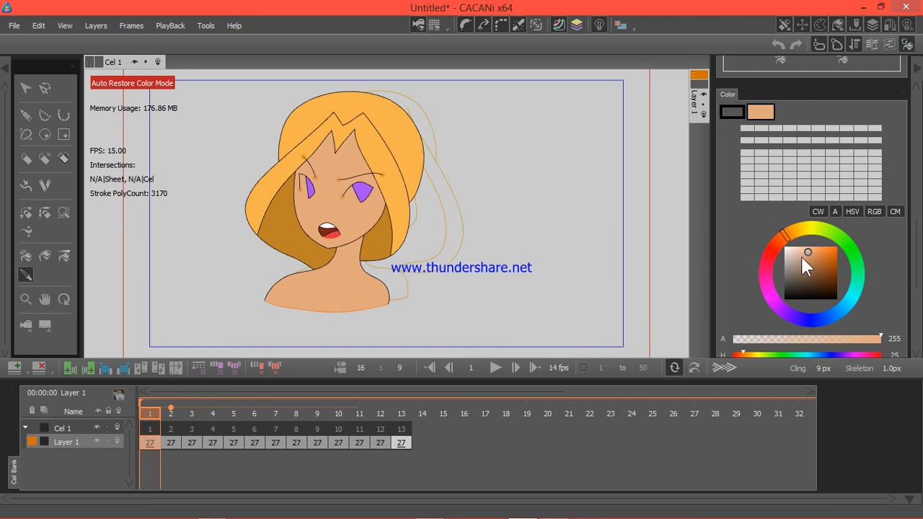
left_click(806, 248)
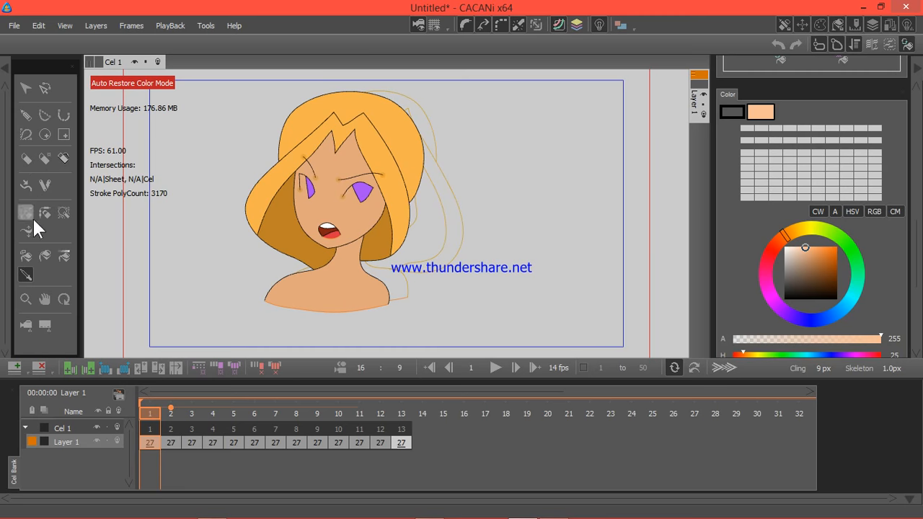
left_click(42, 256)
left_click(349, 287)
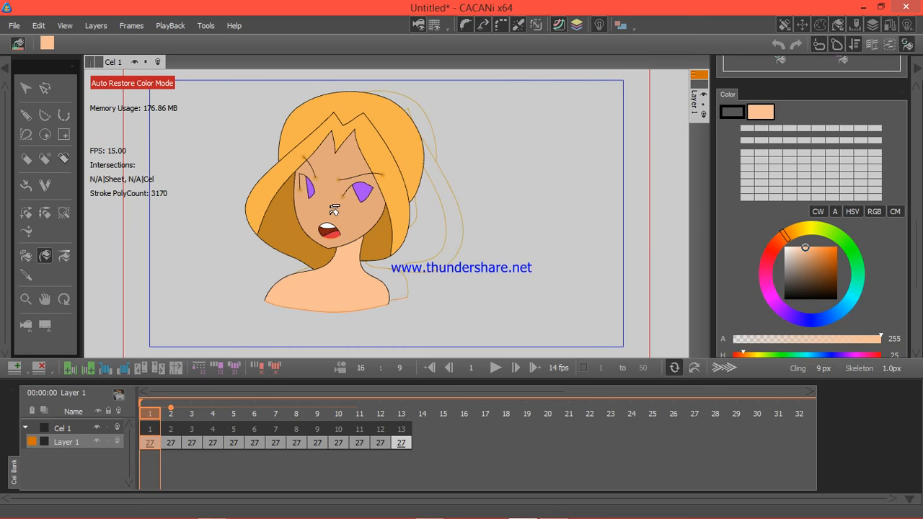
left_click(330, 200)
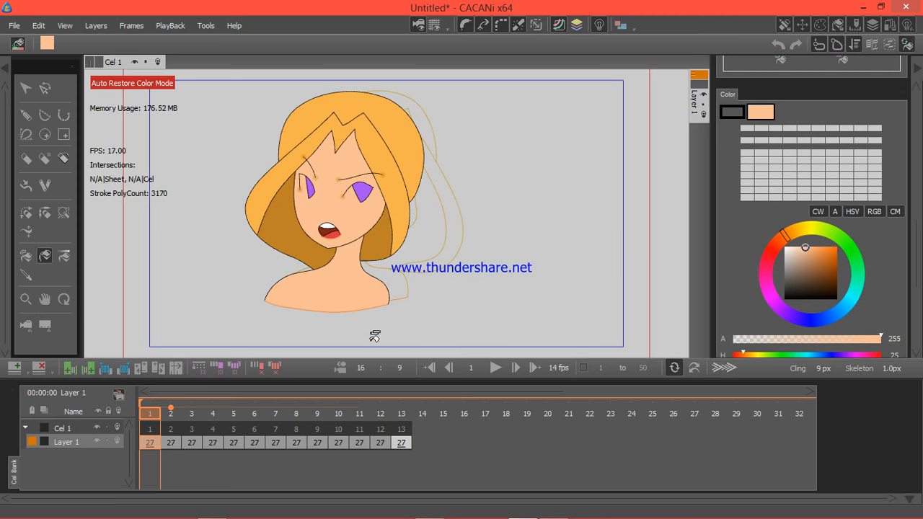
Step: Play the animation briefly and auto-colour Layer 1's other frames from frame 1, with existing colours replaced
left_click(498, 369)
left_click(496, 368)
left_click_drag(917, 239, 910, 190)
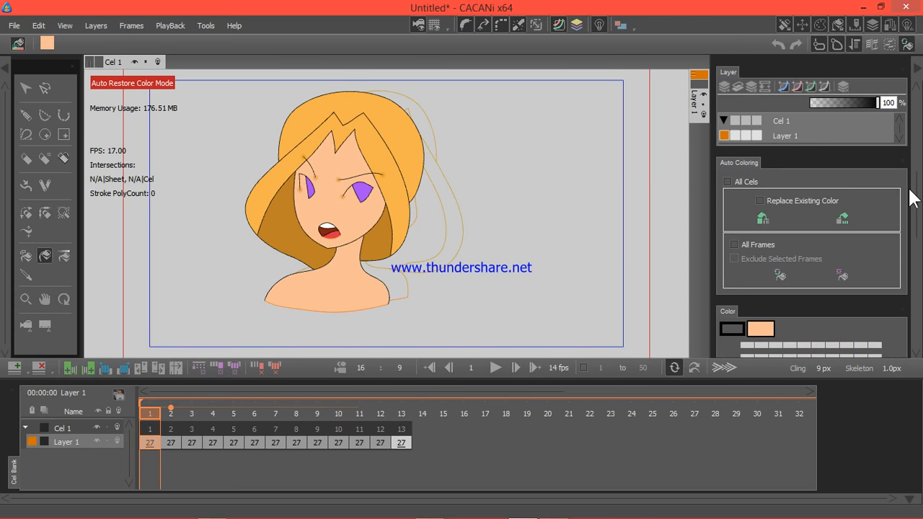
left_click(764, 219)
Step: Review the auto-coloured drawing on frames 13, 12, 11, 4 and 2 for missing fills in the eyes
left_click(404, 443)
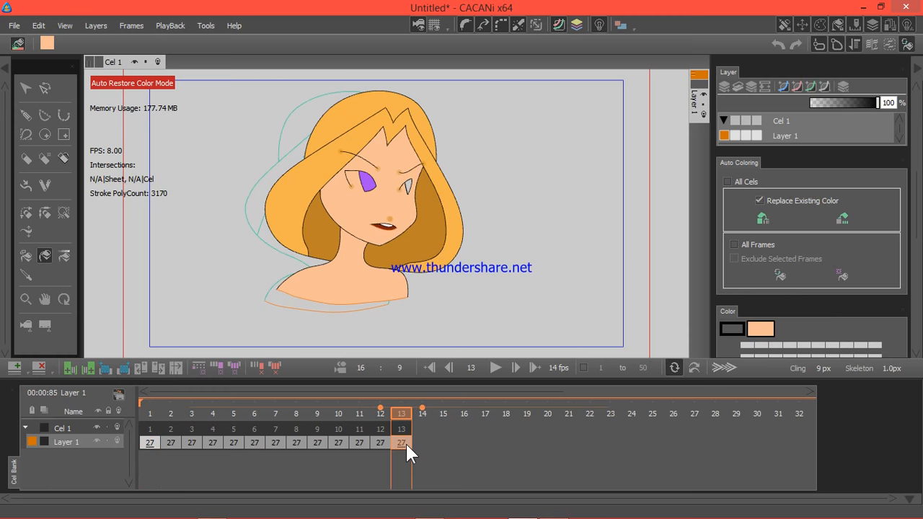
left_click(381, 442)
left_click(361, 441)
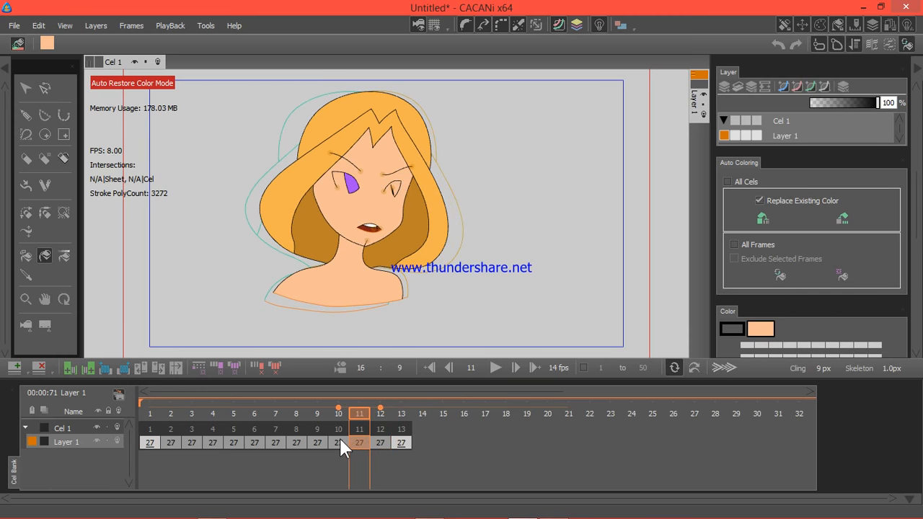
left_click_drag(339, 438, 176, 435)
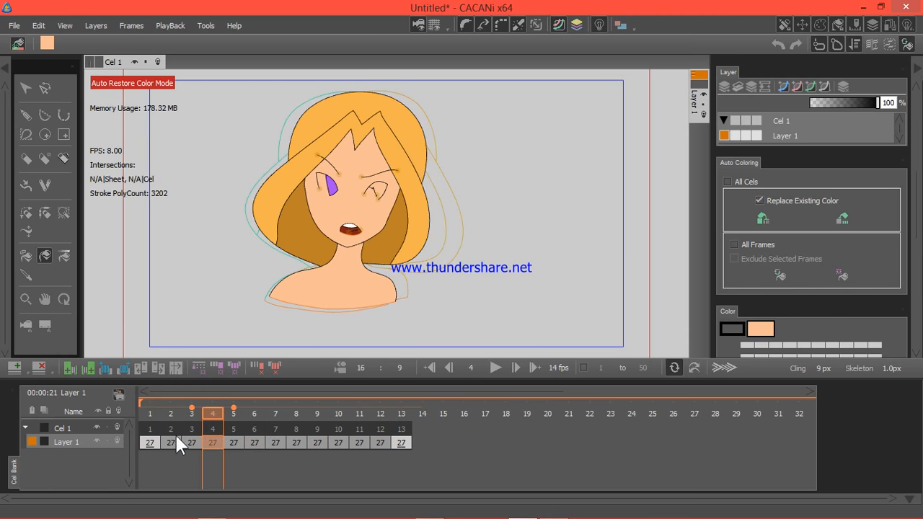
left_click(176, 436)
left_click(215, 437)
left_click(400, 442)
left_click(379, 443)
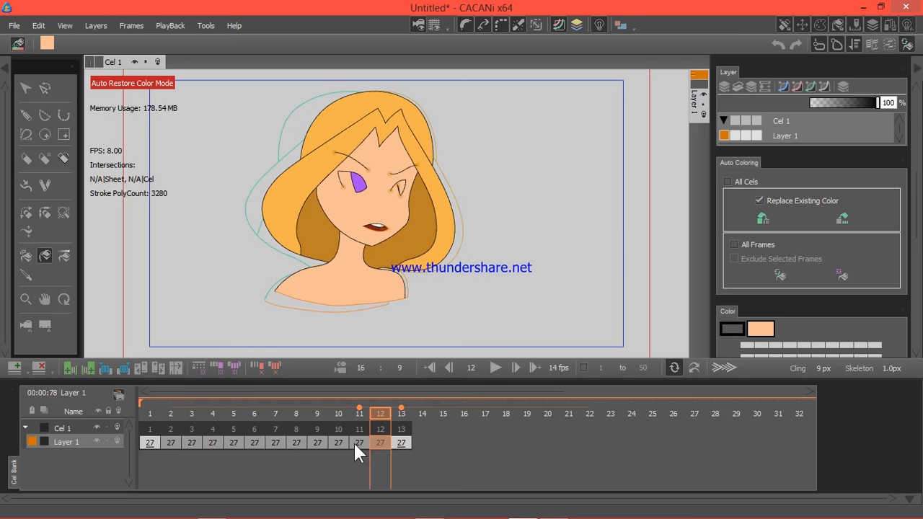
left_click(353, 441)
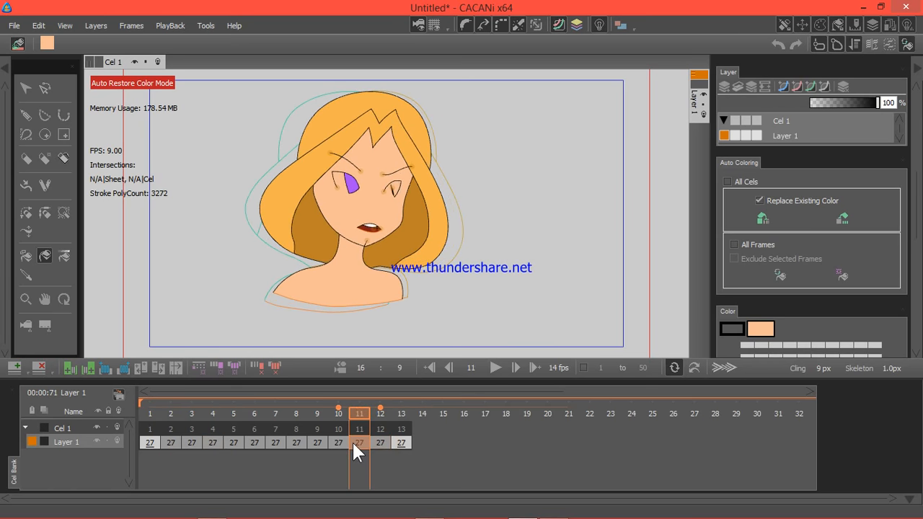
Step: Select the inner iris stroke of the girl's far eye on frame 11 and inspect it on frame 2
left_click(26, 88)
left_click(393, 189)
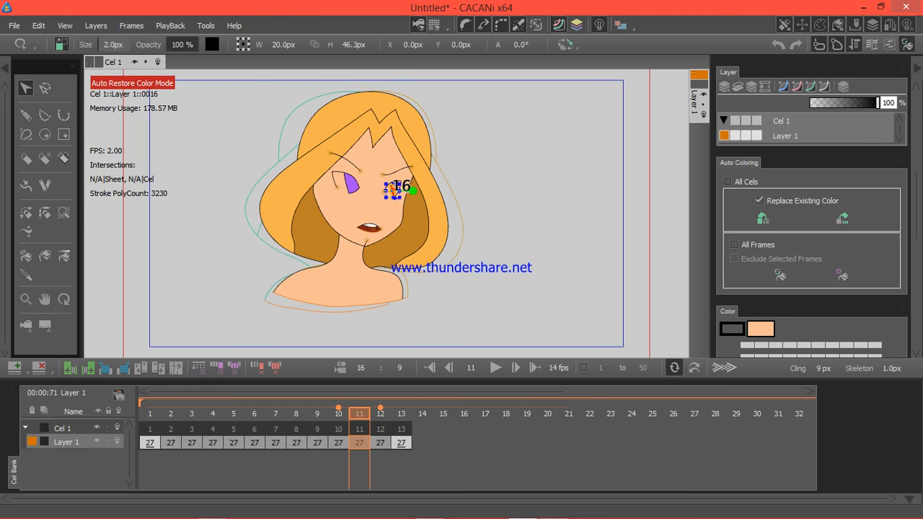
left_click(171, 442)
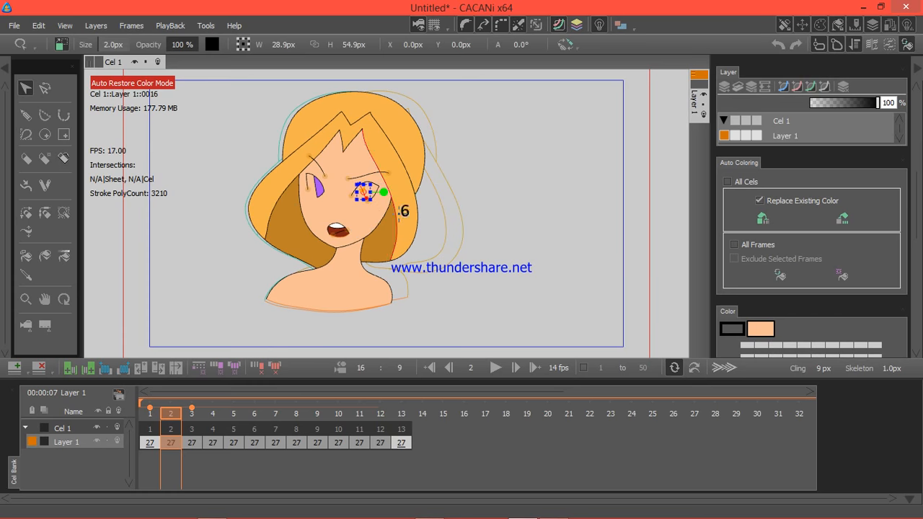
scroll(395, 216, "up", 3)
scroll(395, 216, "up", 2)
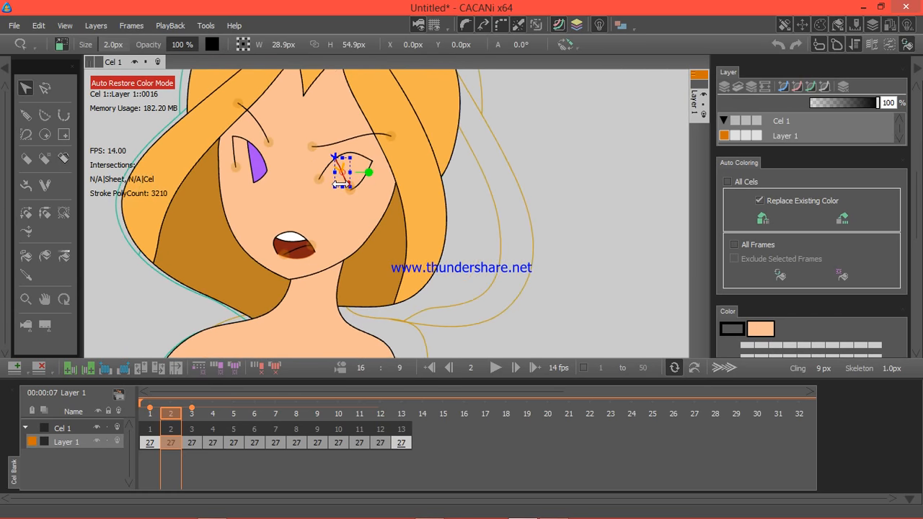
Step: Compare the far eye's iris strokes on frames 13, 1 and 12
left_click(402, 441)
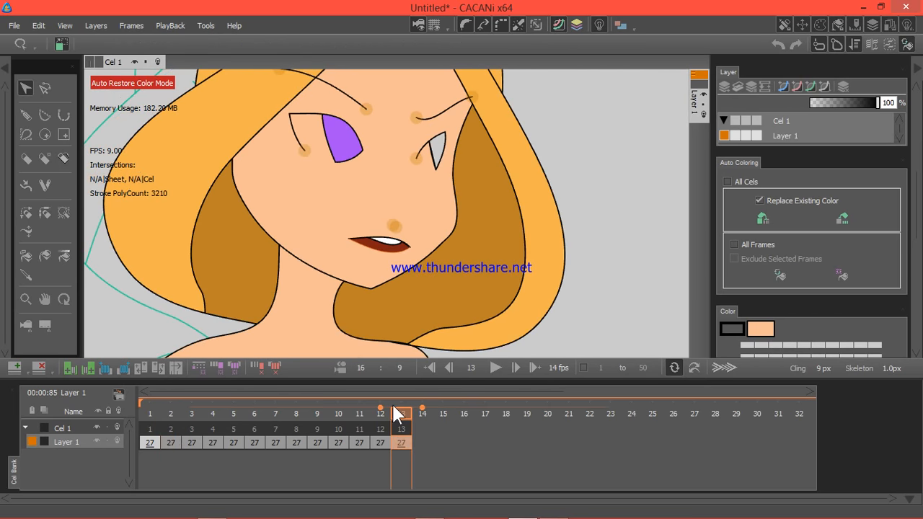
left_click(436, 153)
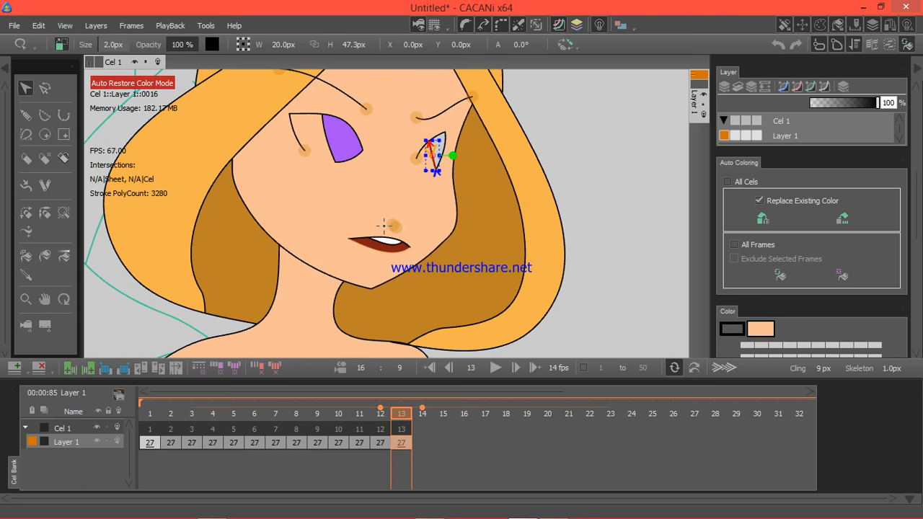
scroll(382, 222, "down", 5)
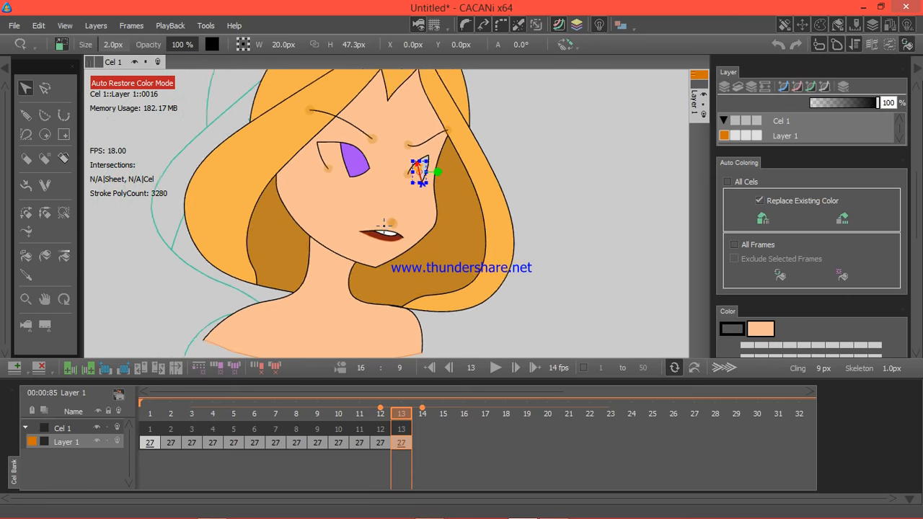
left_click(152, 444)
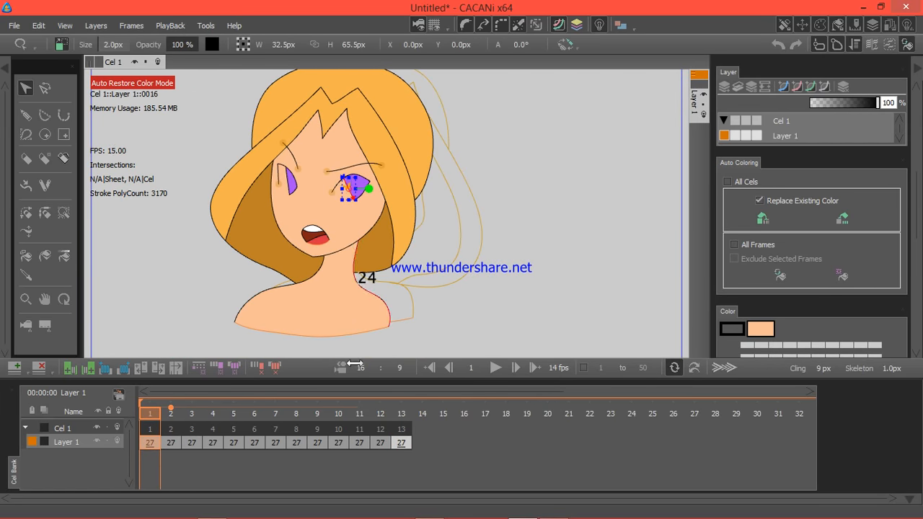
left_click(401, 443)
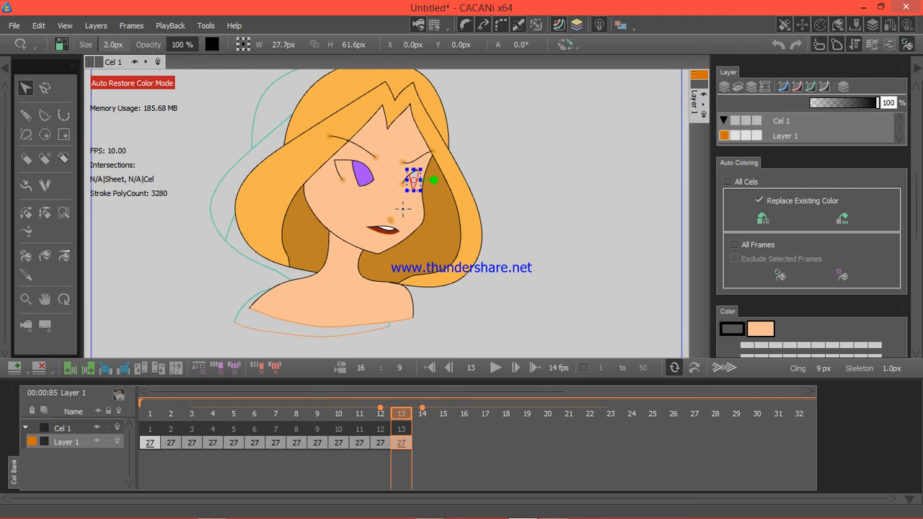
scroll(405, 238, "up", 1)
scroll(395, 224, "up", 3)
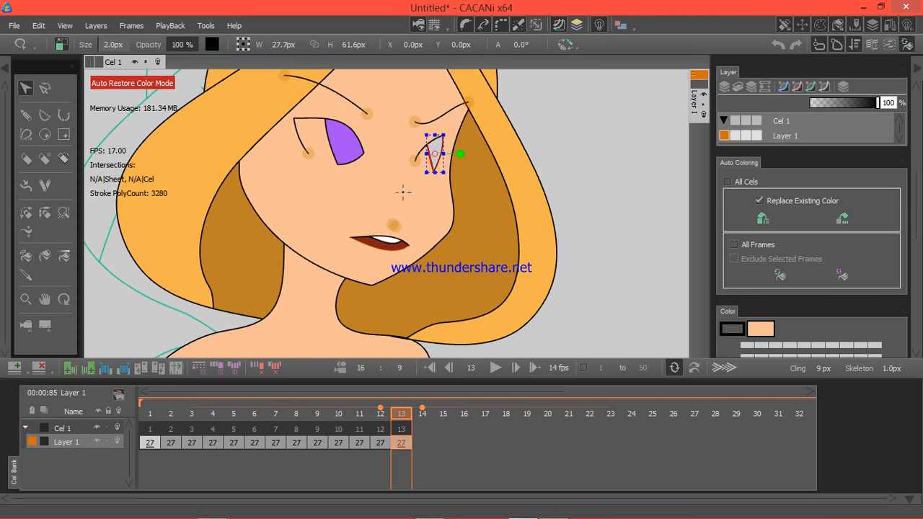
left_click(382, 442)
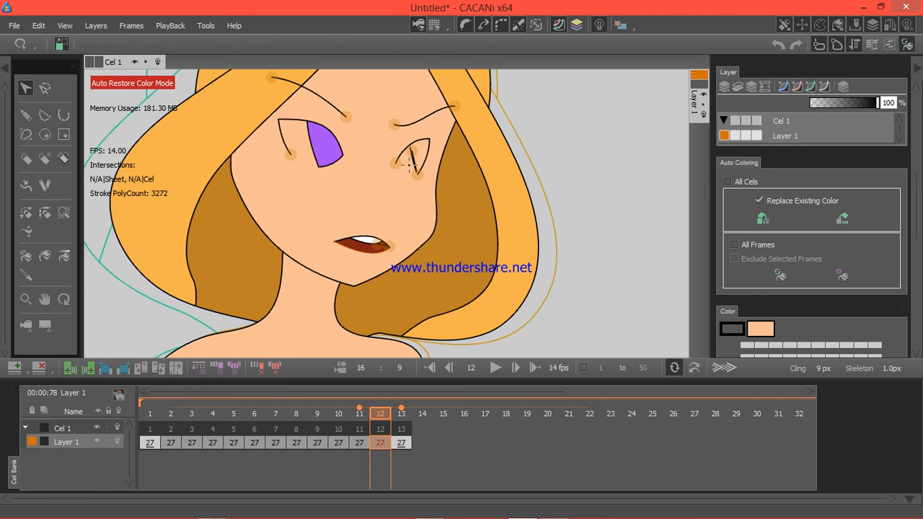
left_click(413, 155)
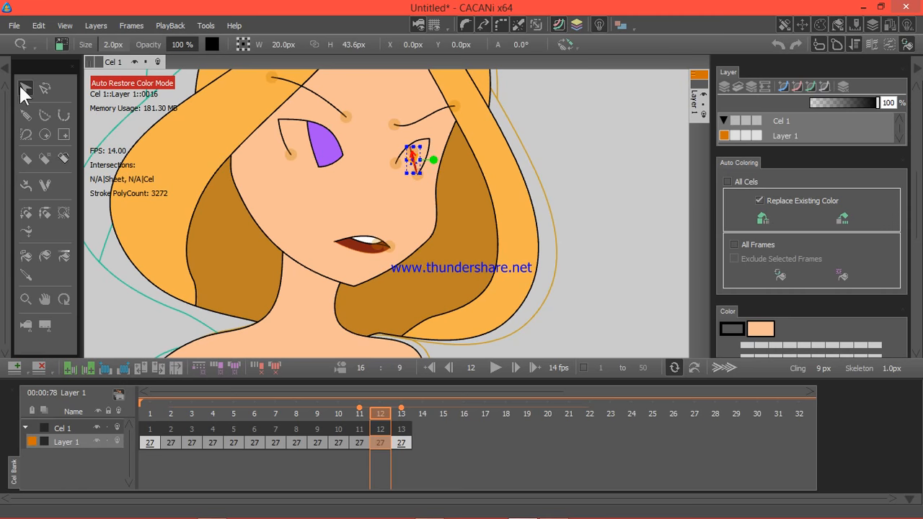
Step: Inspect the inner iris stroke's points on frame 1 with the Point Picker tool and select the whole stroke
left_click(43, 84)
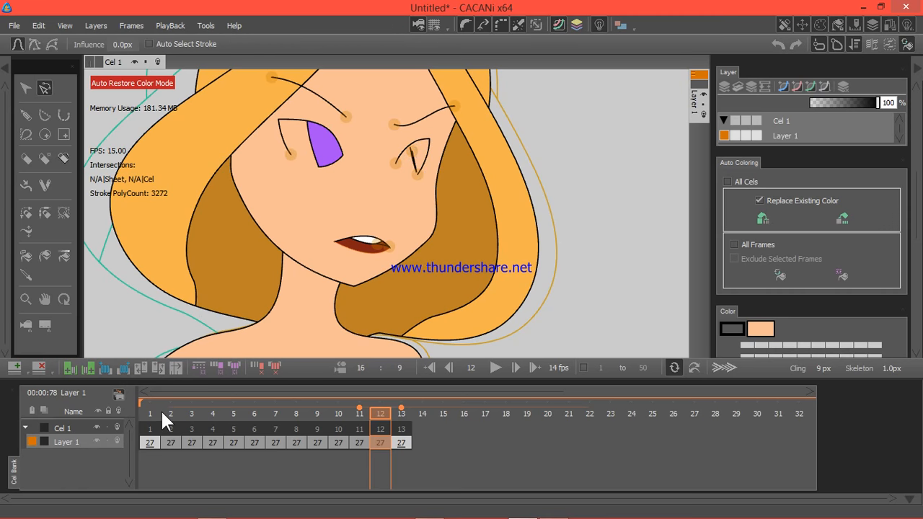
left_click(156, 443)
left_click(319, 167)
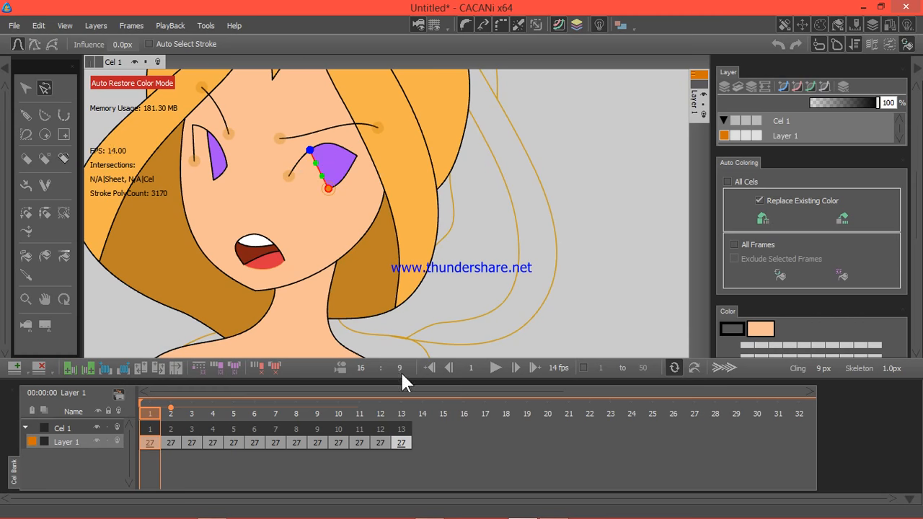
left_click(25, 87)
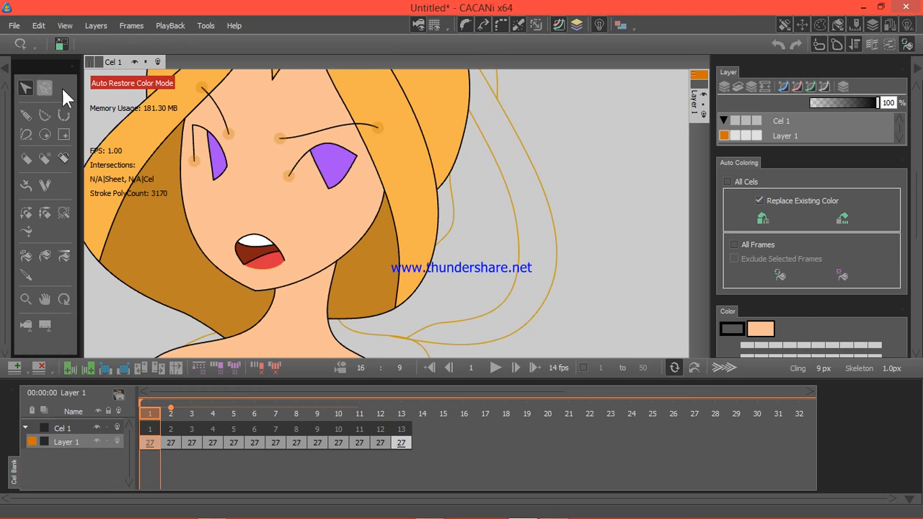
left_click(318, 167)
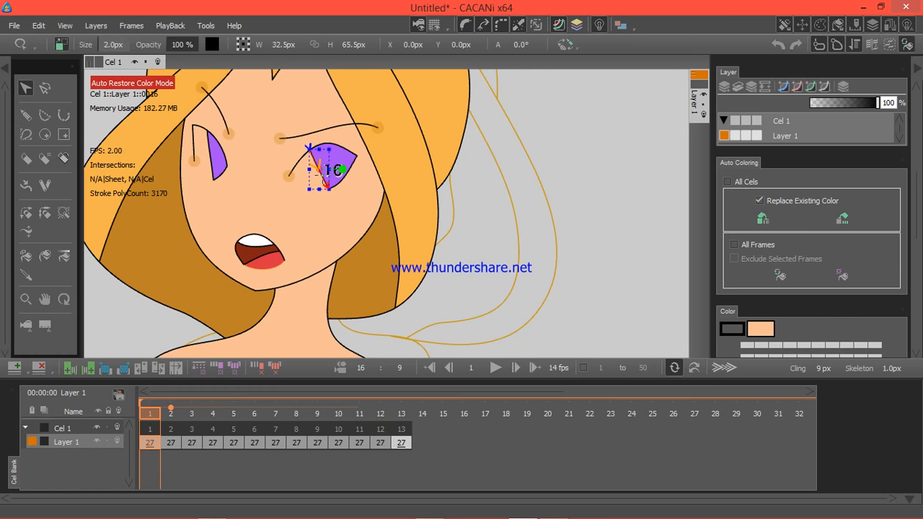
Step: Examine the points of the far eye's inner iris stroke on frame 12 with the Point Picker tool
left_click(44, 87)
left_click(379, 440)
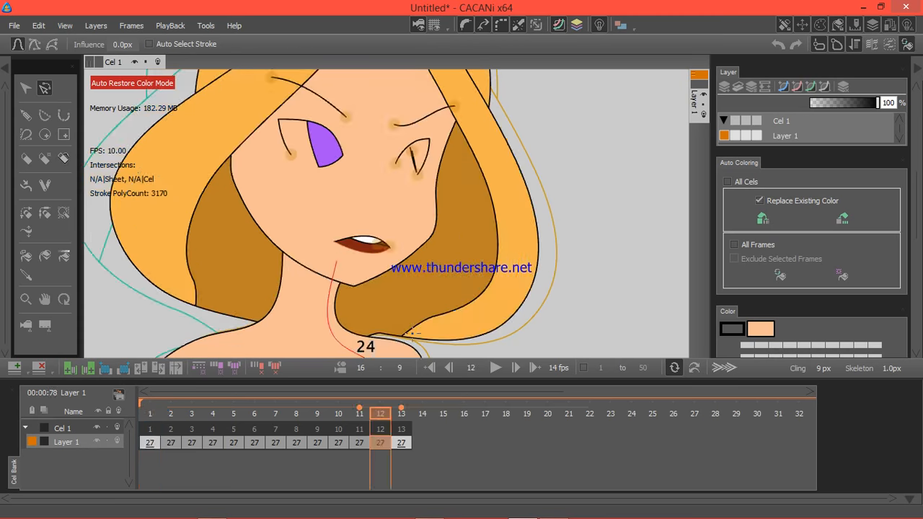
left_click(412, 154)
left_click(26, 91)
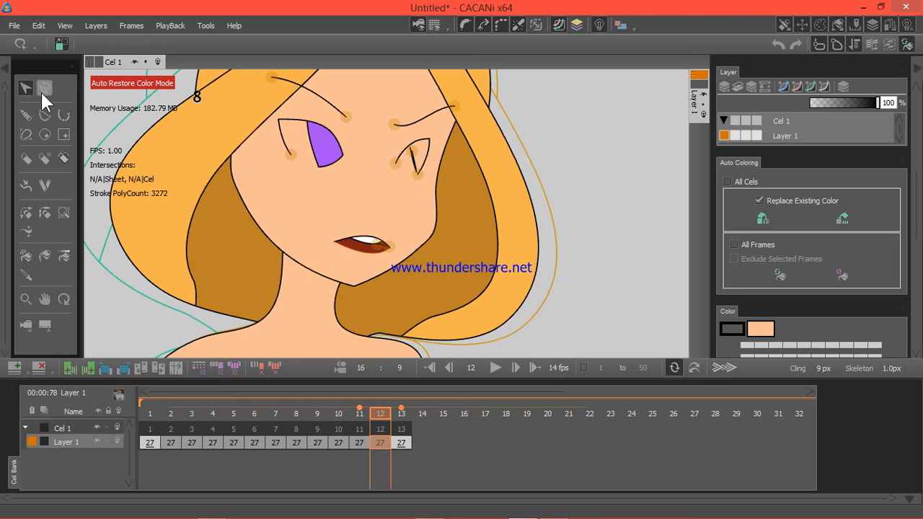
left_click(43, 89)
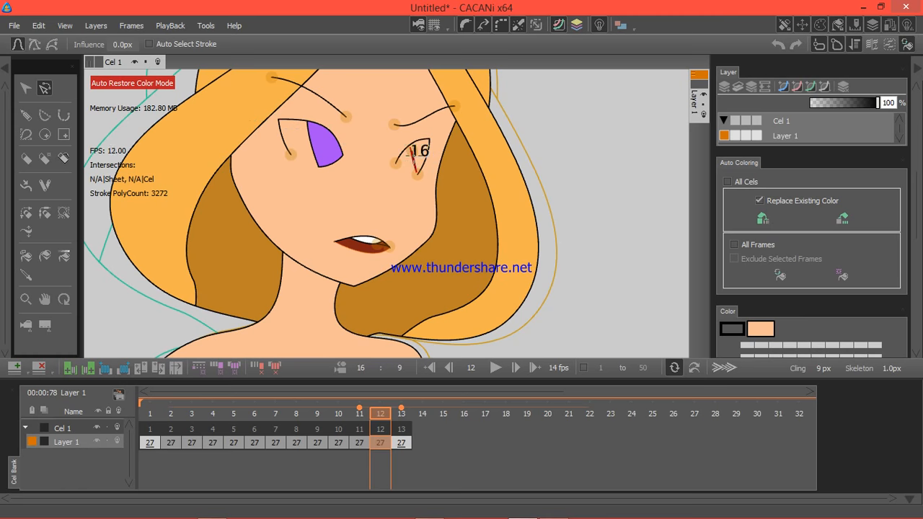
left_click(412, 151)
Step: Pull apart the bunched points of the far eye's inner iris stroke on frame 13, undoing the oversized bulge
left_click(402, 443)
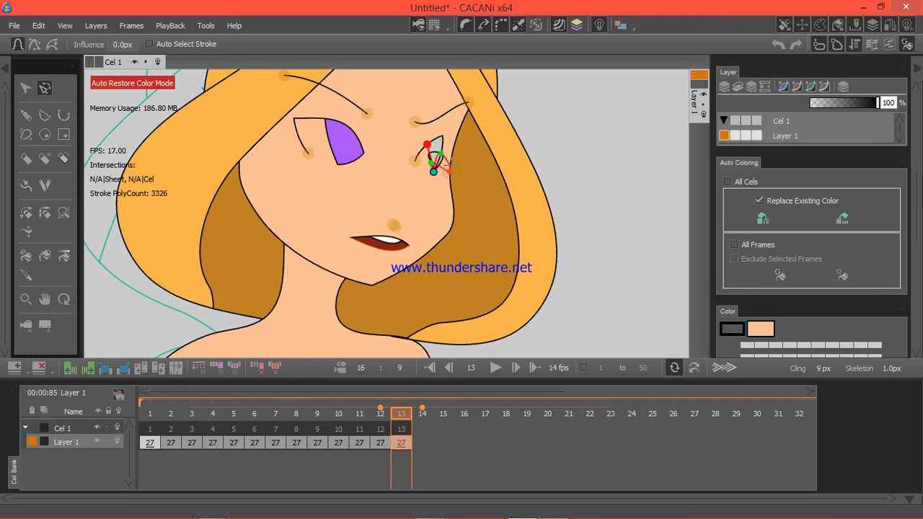
left_click_drag(446, 159, 465, 205)
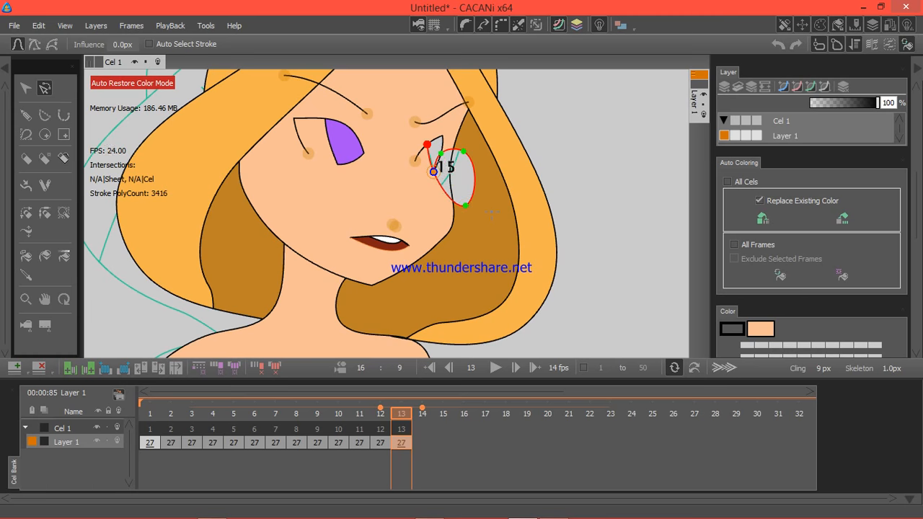
key("ctrl+z")
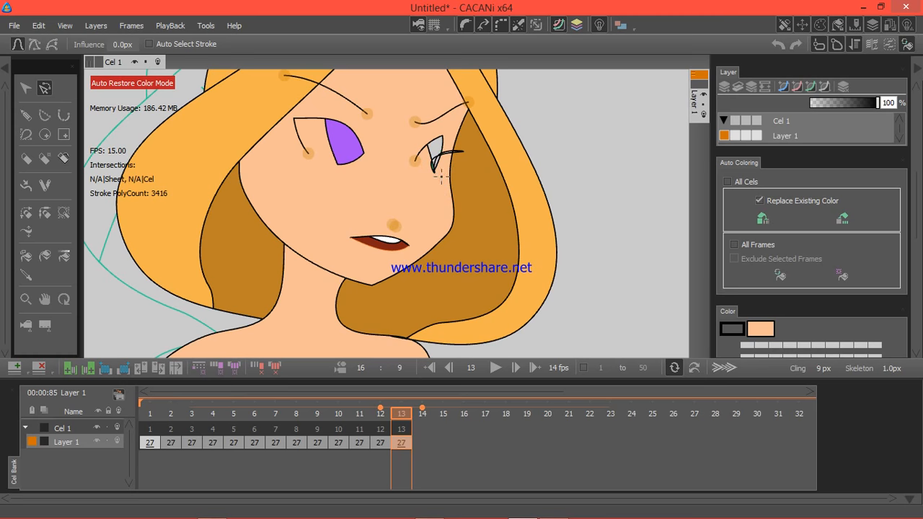
left_click(448, 152)
mouse_move(433, 168)
left_mouse_down()
mouse_move(422, 166)
mouse_move(433, 148)
mouse_move(434, 171)
left_mouse_up()
scroll(443, 184, "up", 3)
Step: Remove the surplus points from the far eye's inner iris stroke on frame 13, using the reinterpolate option
right_click(451, 161)
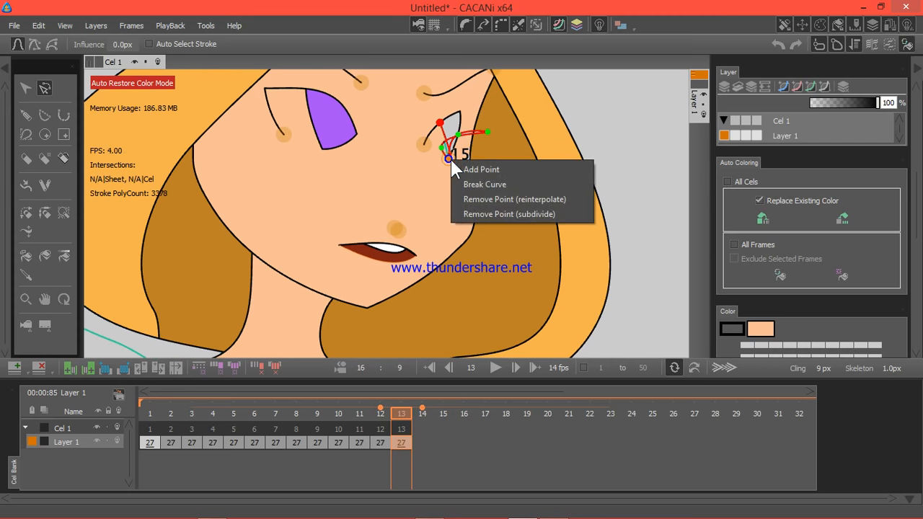
left_click(476, 196)
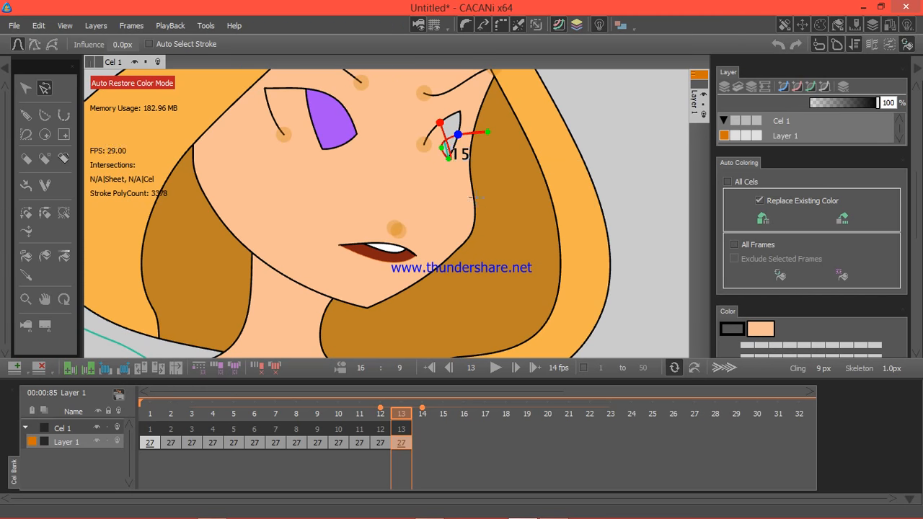
right_click(451, 159)
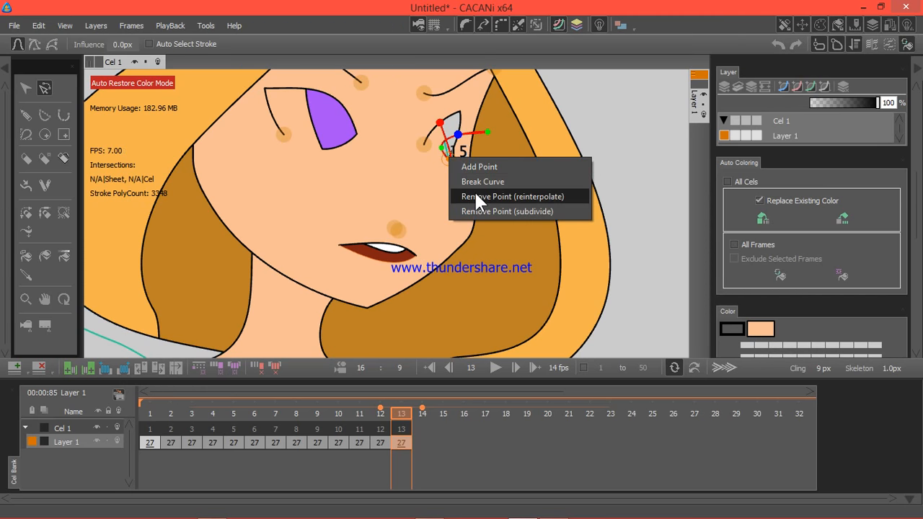
left_click(474, 192)
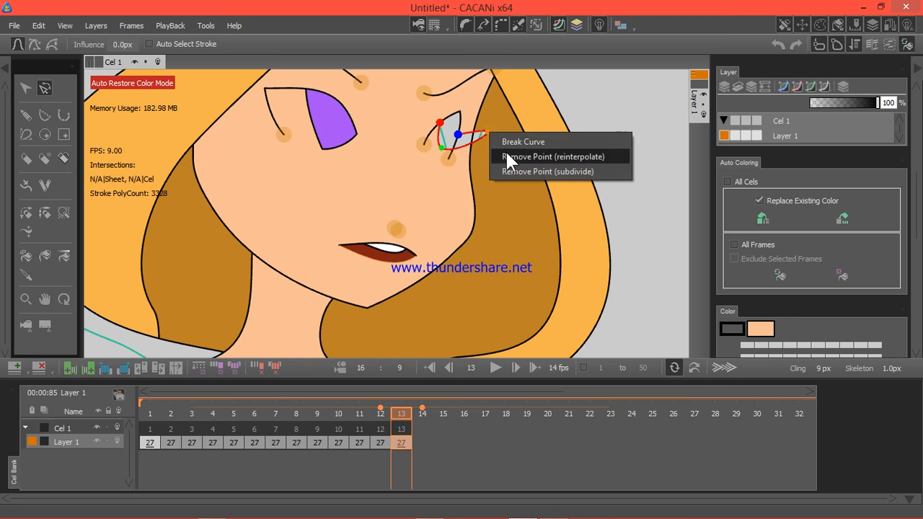
right_click(488, 133)
left_click(508, 156)
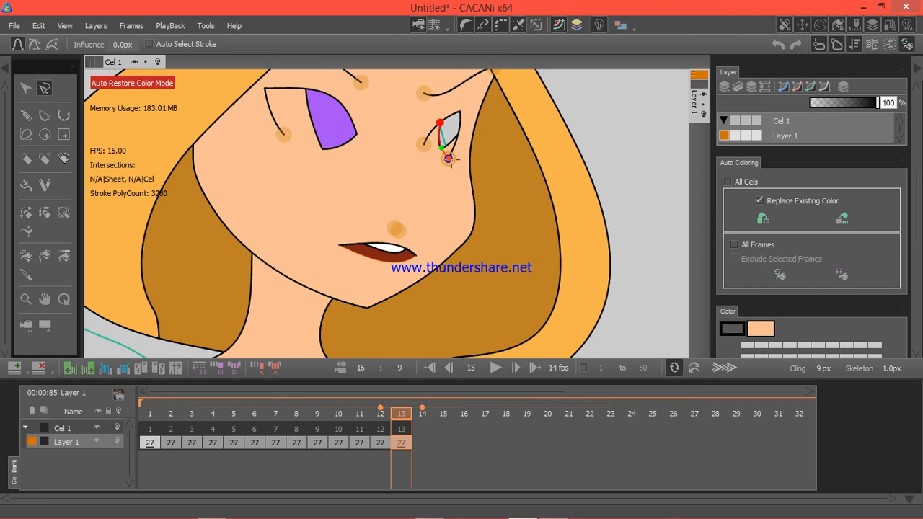
Step: Compare the corrected eye on frames 12 and 13 and regenerate Layer 1's inbetweens
left_click(381, 442)
left_click(398, 442)
left_click(382, 441)
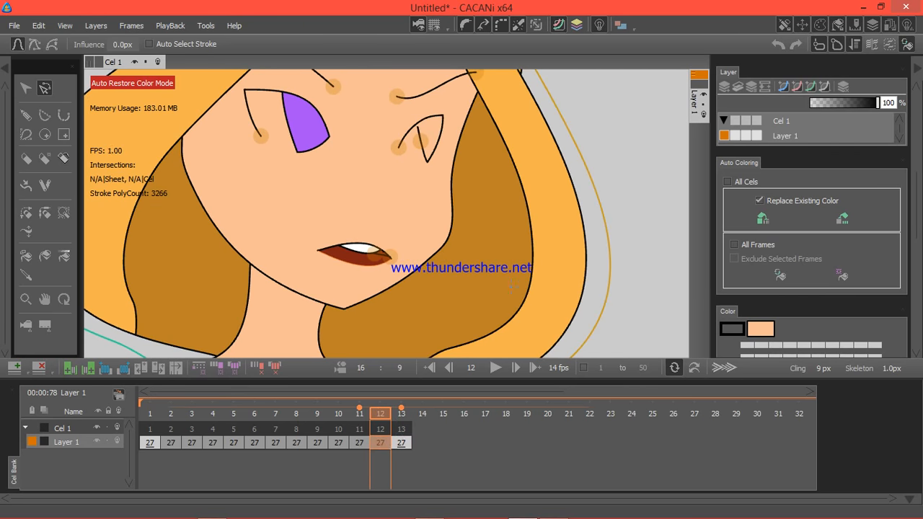
scroll(531, 212, "down", 5)
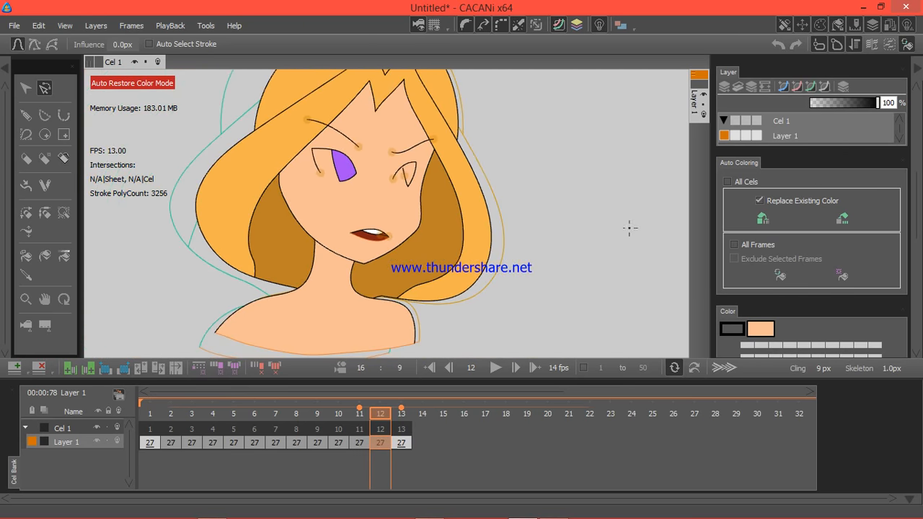
scroll(878, 223, "up", 6)
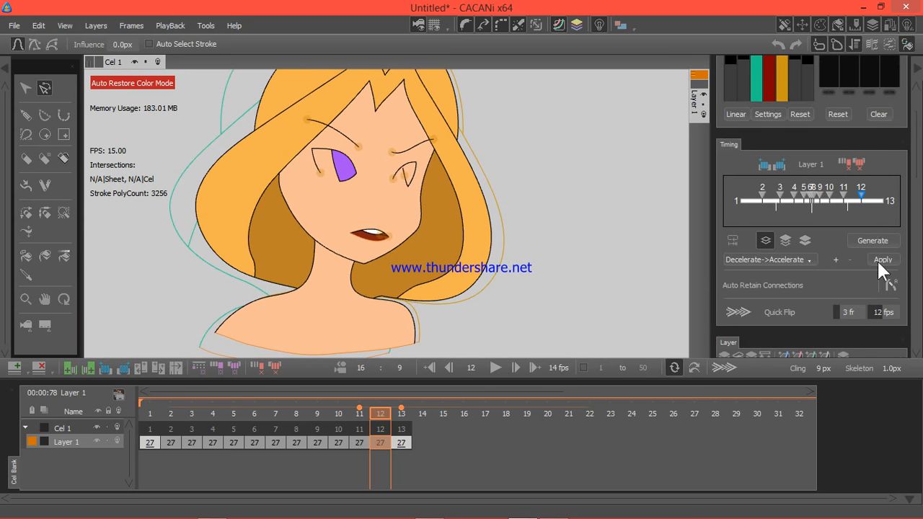
left_click(880, 240)
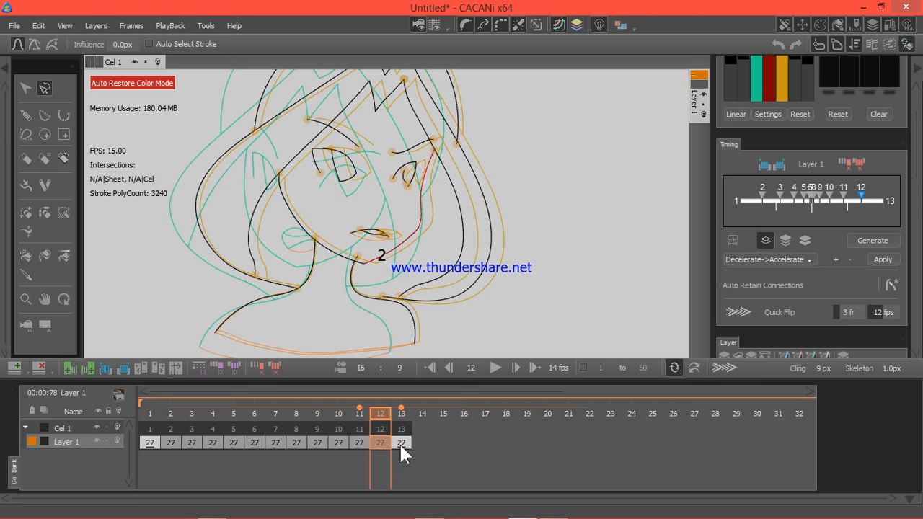
Step: Compare the far eye's inner iris stroke on frames 1 and 13, and change its direction on frame 13
left_click(339, 435)
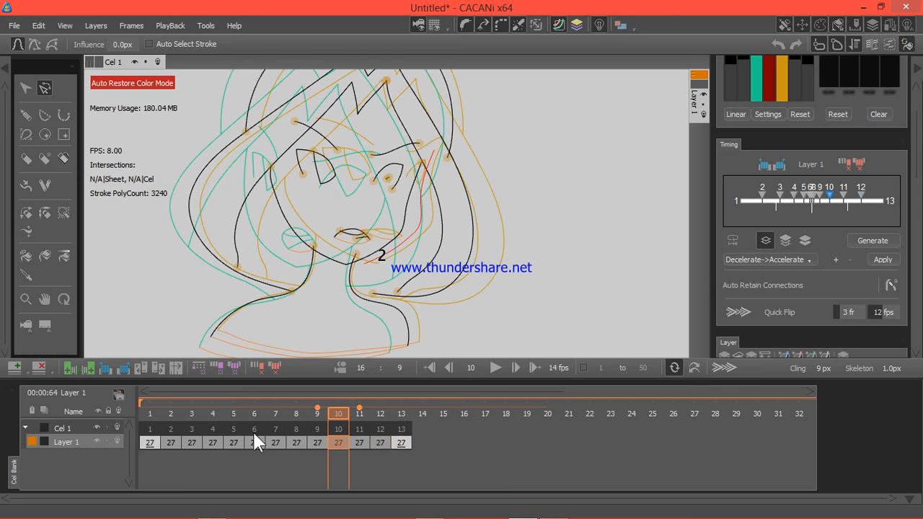
left_click(400, 433)
left_click(415, 174)
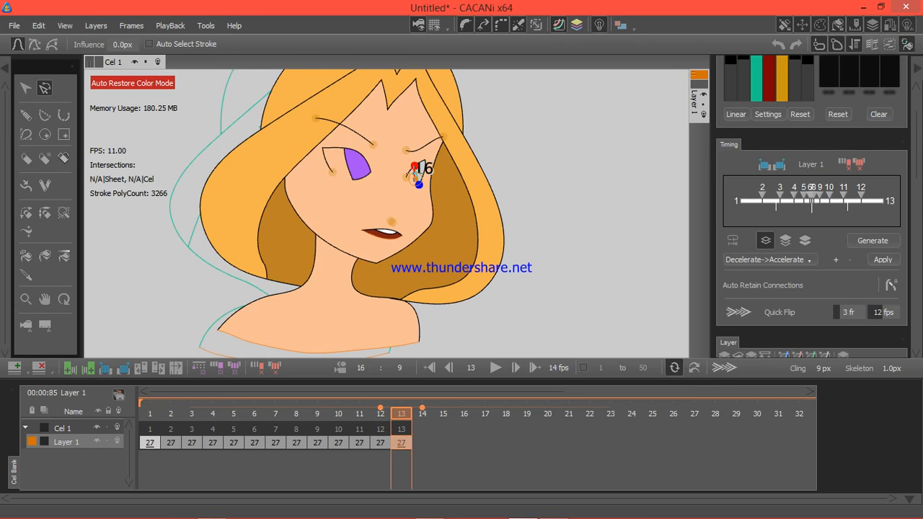
left_click(27, 82)
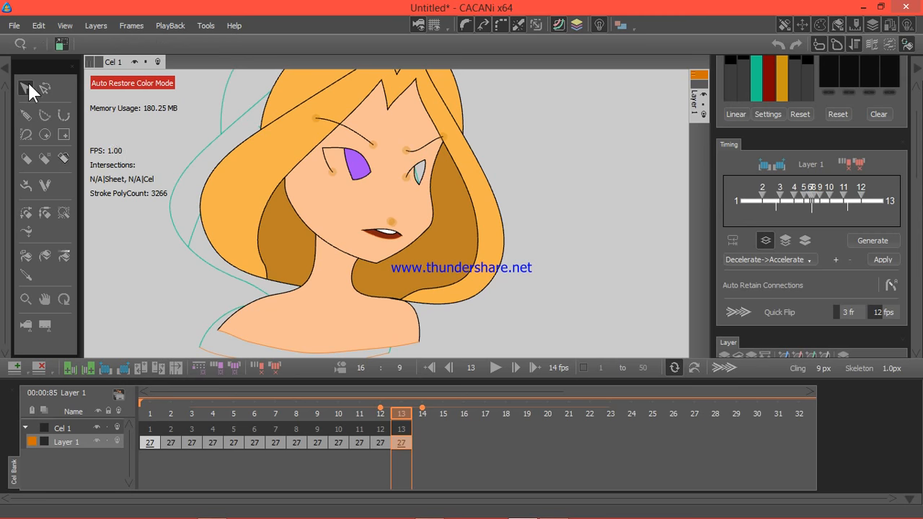
left_click(416, 175)
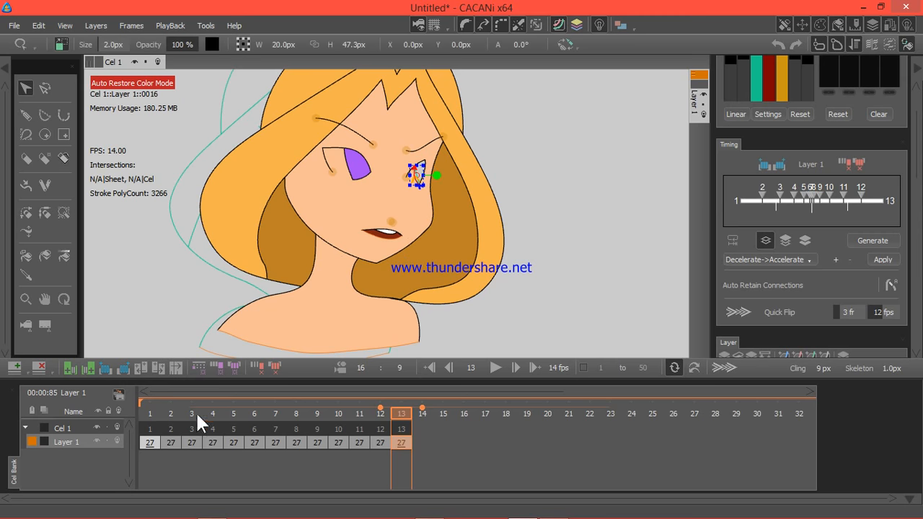
left_click(149, 442)
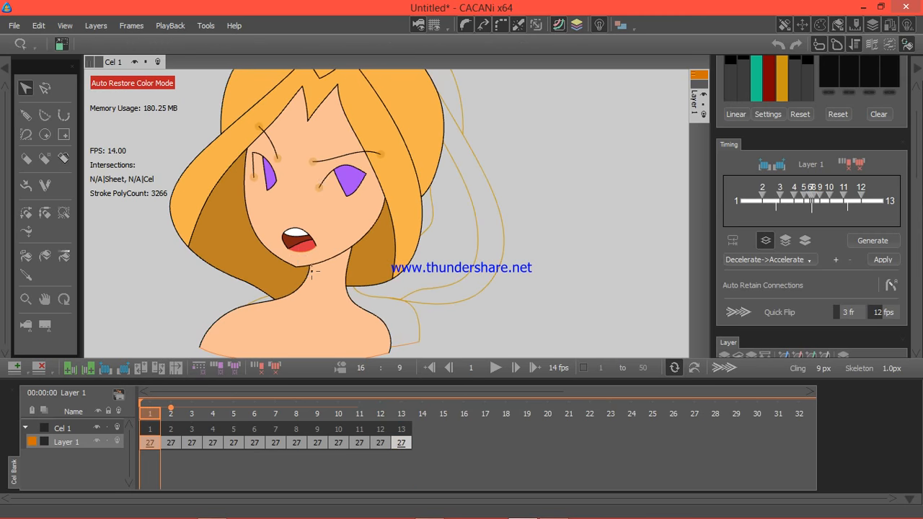
left_click(341, 182)
left_click(402, 442)
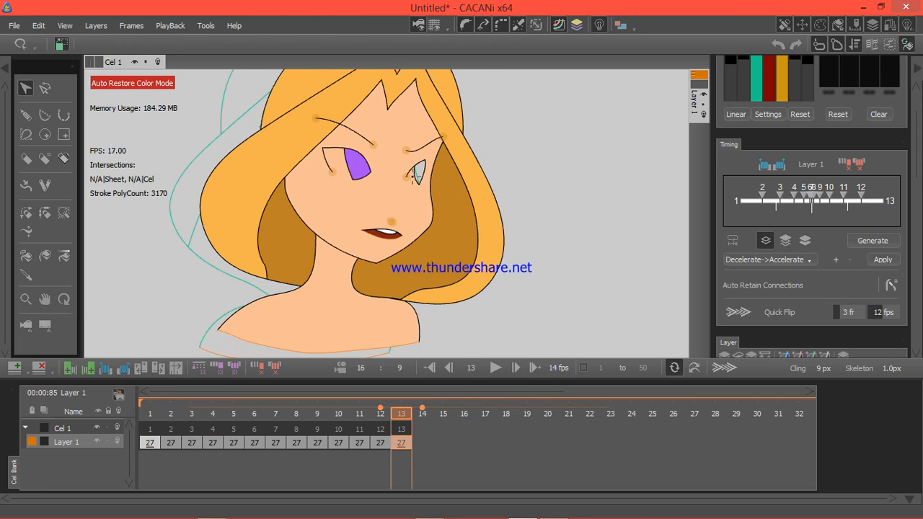
right_click(416, 175)
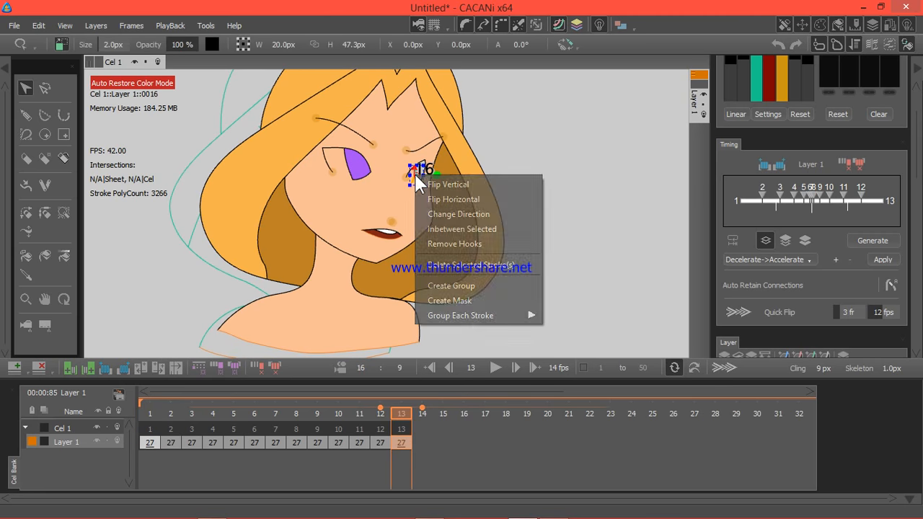
left_click(456, 212)
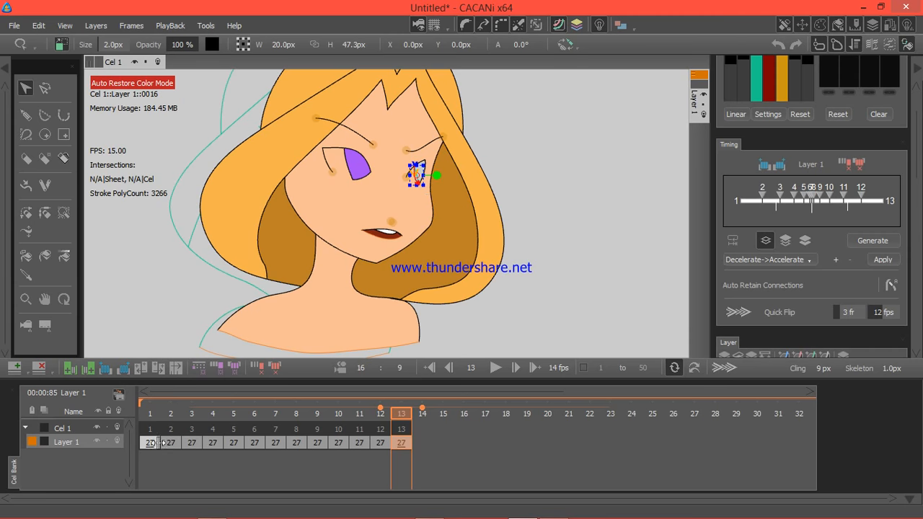
Step: Regenerate Layer 1's inbetweens and retain the stroke connections on them
left_click(192, 443)
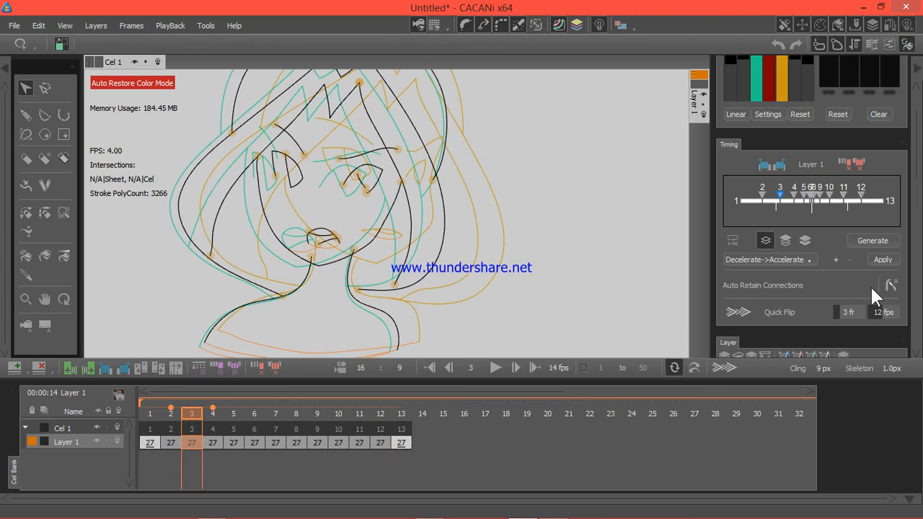
left_click(877, 239)
left_click(206, 27)
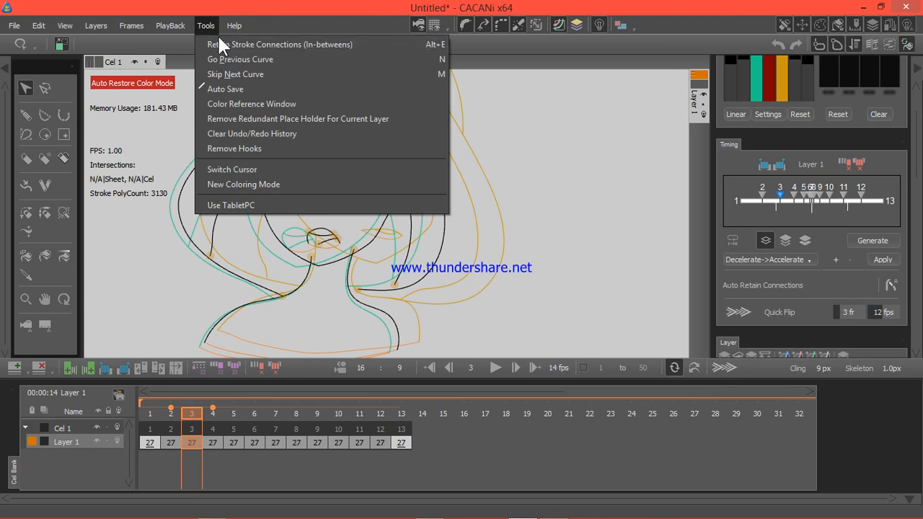
left_click(225, 40)
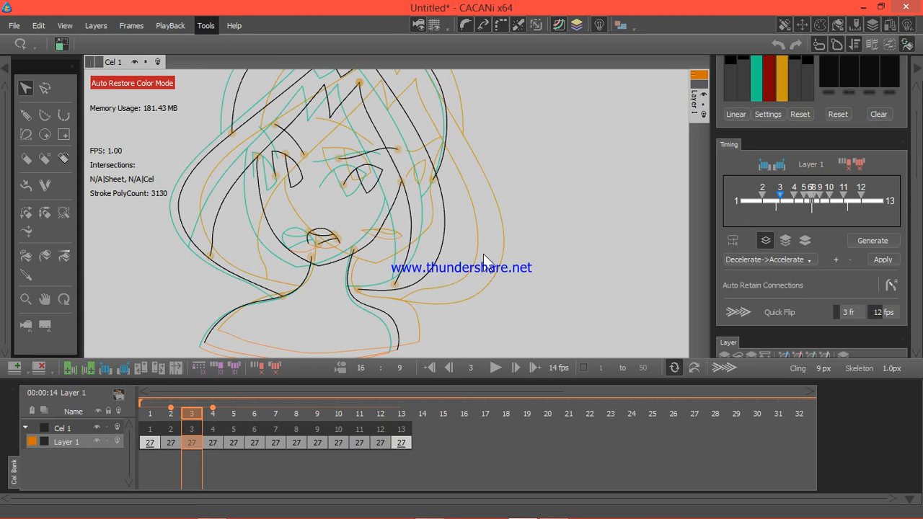
left_click(494, 275)
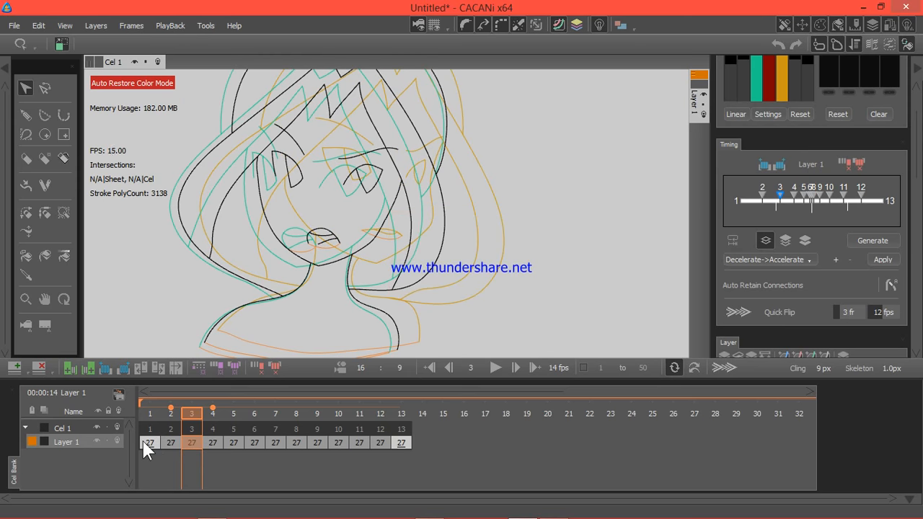
Step: Auto-colour the frames from frame 1, replacing existing colour, and check frame 12
left_click(148, 440)
scroll(808, 216, "down", 5)
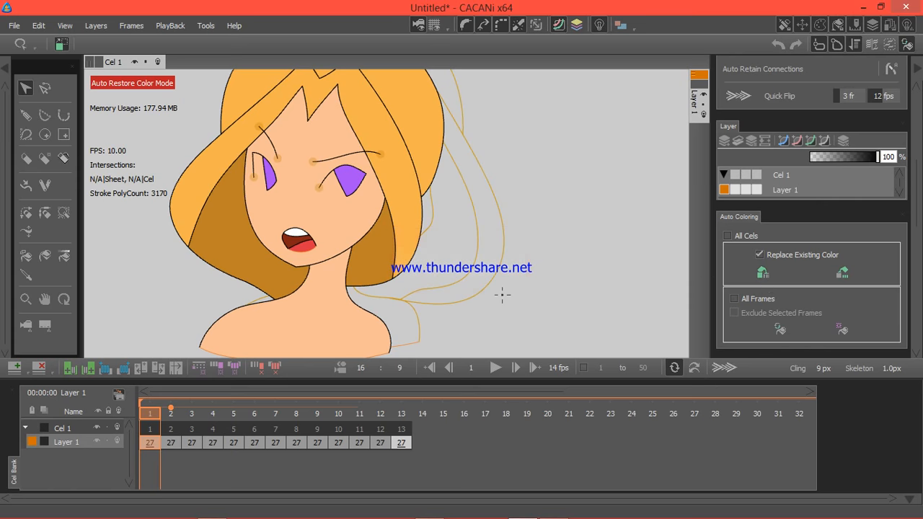
left_click(380, 442)
Step: Play the coloured head-turn animation from frame 1 with the whole camera frame in view
scroll(405, 212, "down", 3)
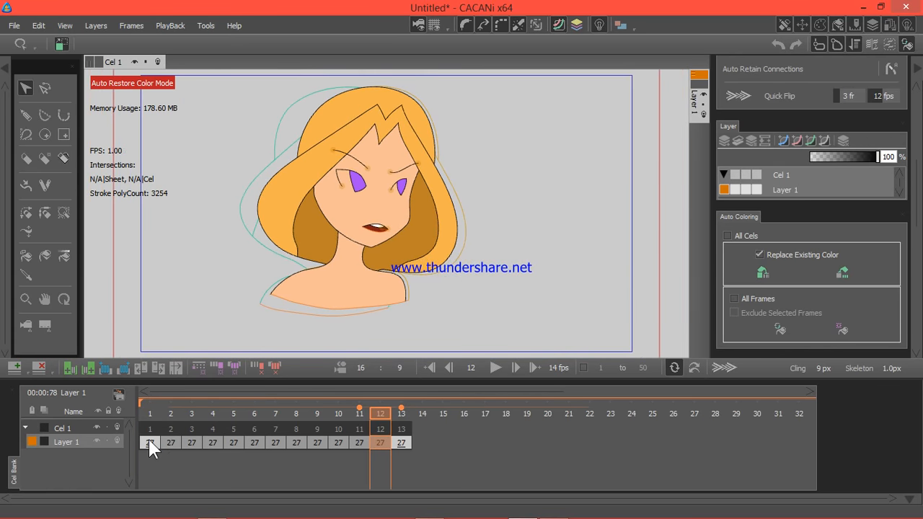
left_click(150, 443)
left_click(495, 368)
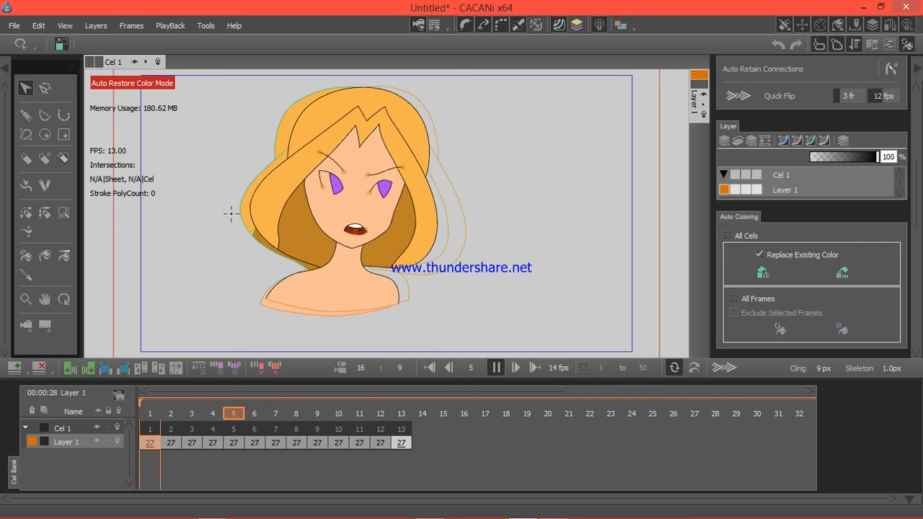
left_click(493, 368)
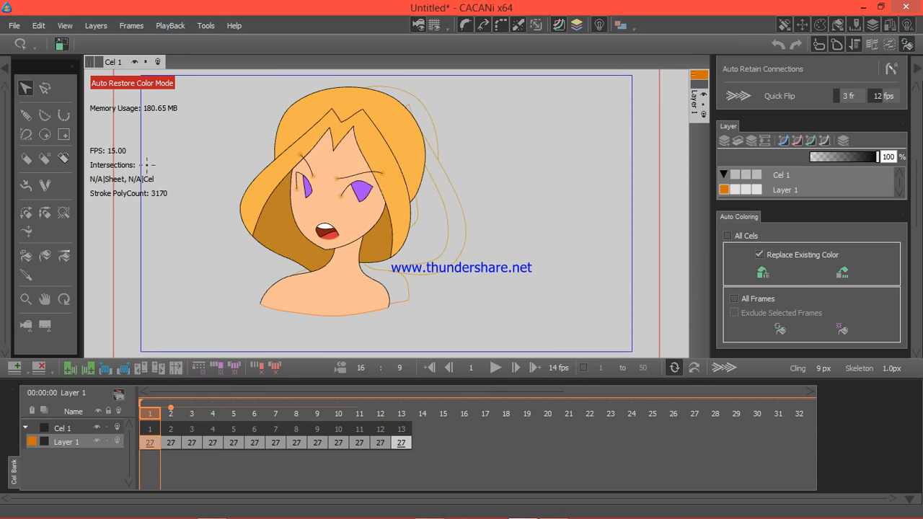
Step: Start a video export and set its destination to the Desktop with the file name Anita.avi
left_click(14, 26)
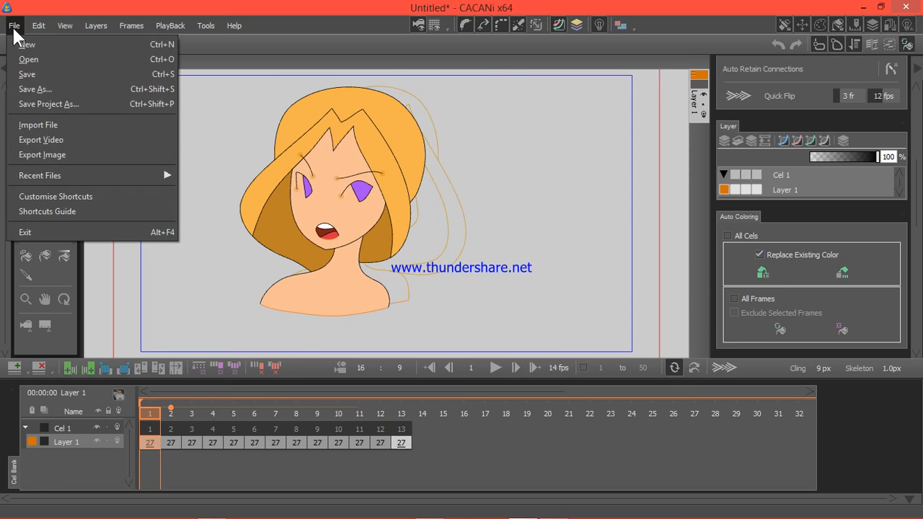
left_click(66, 139)
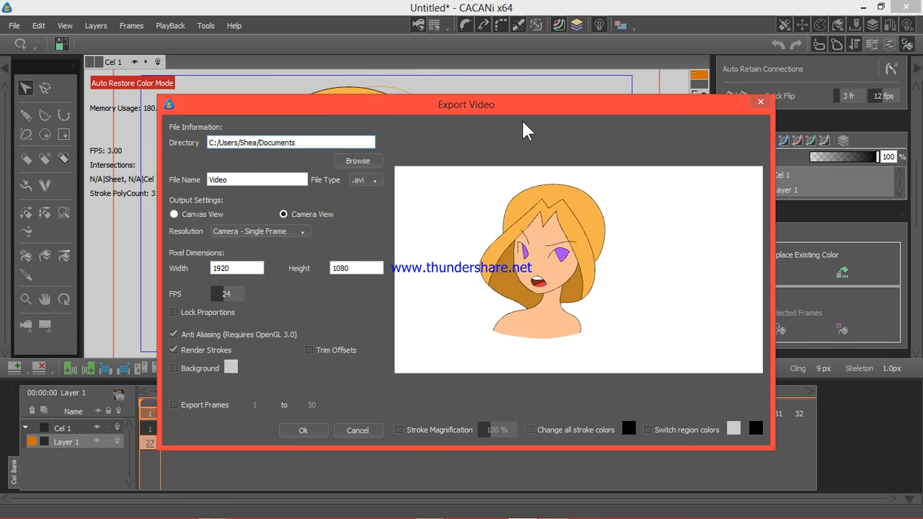
left_click(372, 160)
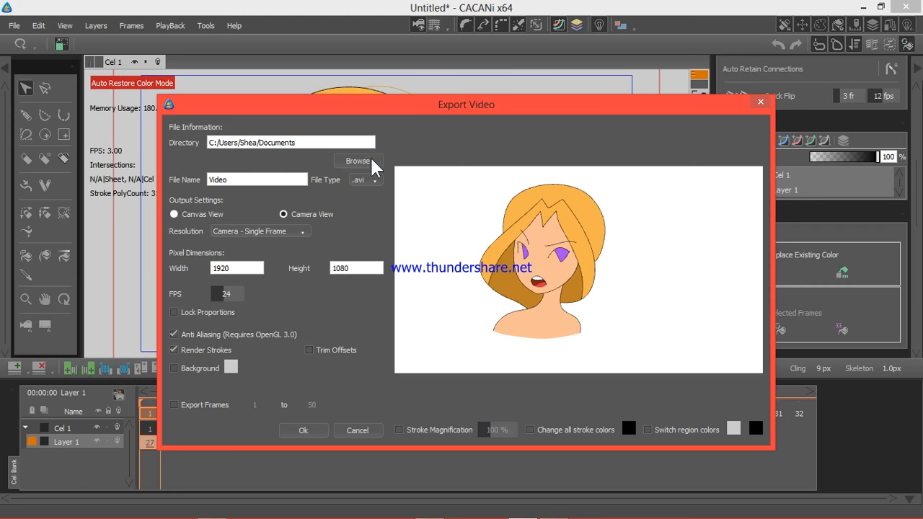
left_click(372, 160)
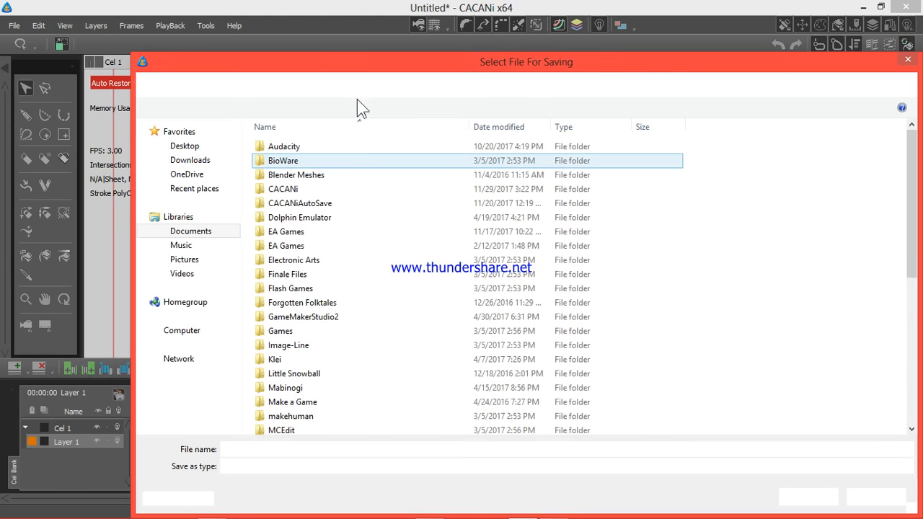
left_click_drag(351, 76, 274, 37)
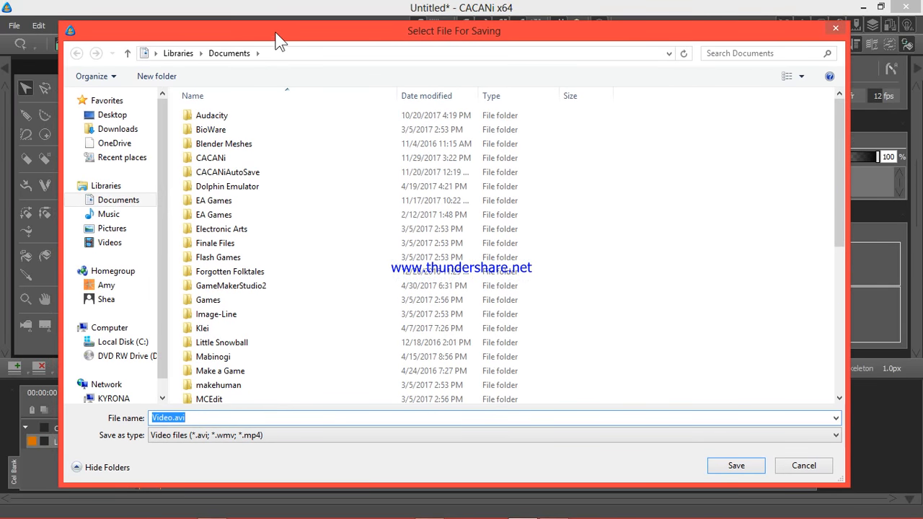
left_click(113, 118)
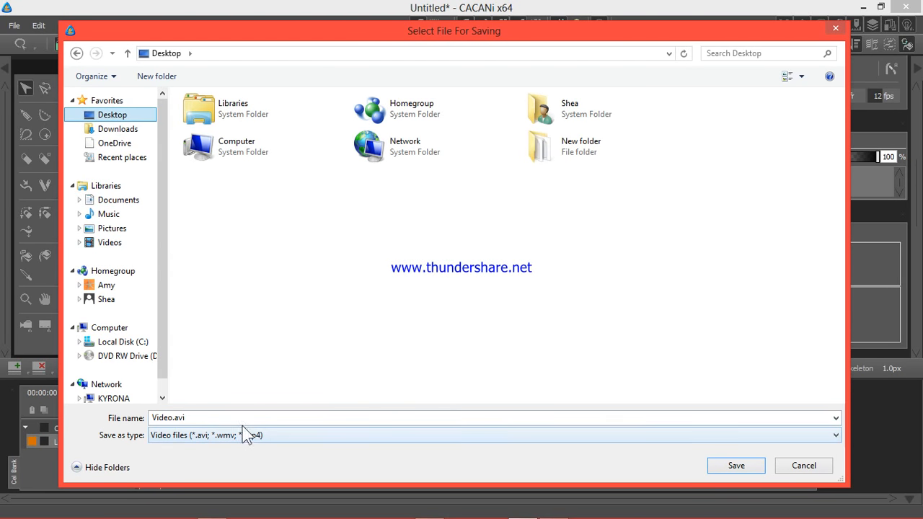
double_click(160, 416)
left_click(192, 417)
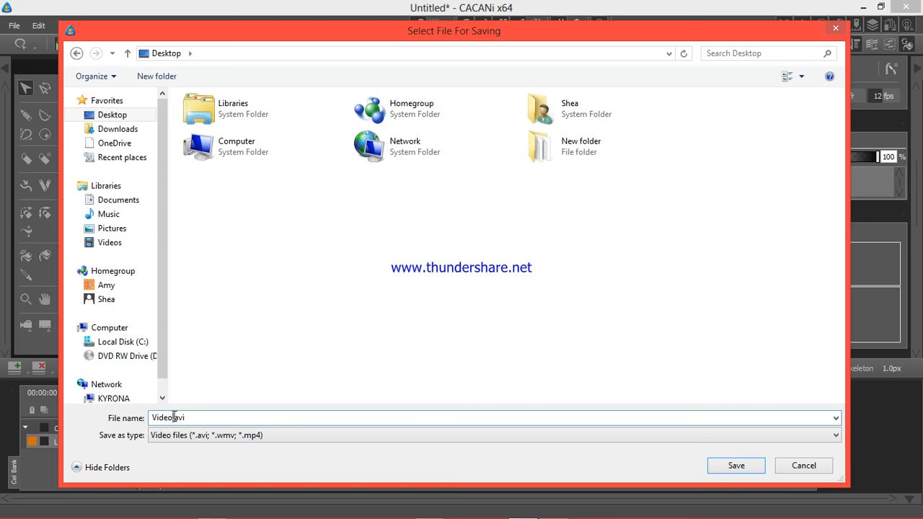
left_click_drag(173, 419, 135, 426)
type("Anita")
left_click(730, 468)
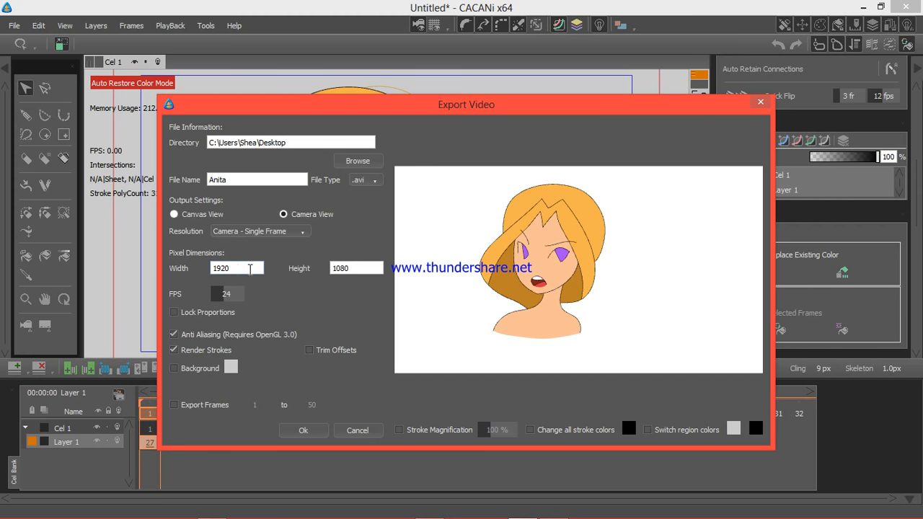
Step: Set the export frame rate to 14 FPS and export the video
left_click(347, 267)
left_click_drag(225, 295, 215, 302)
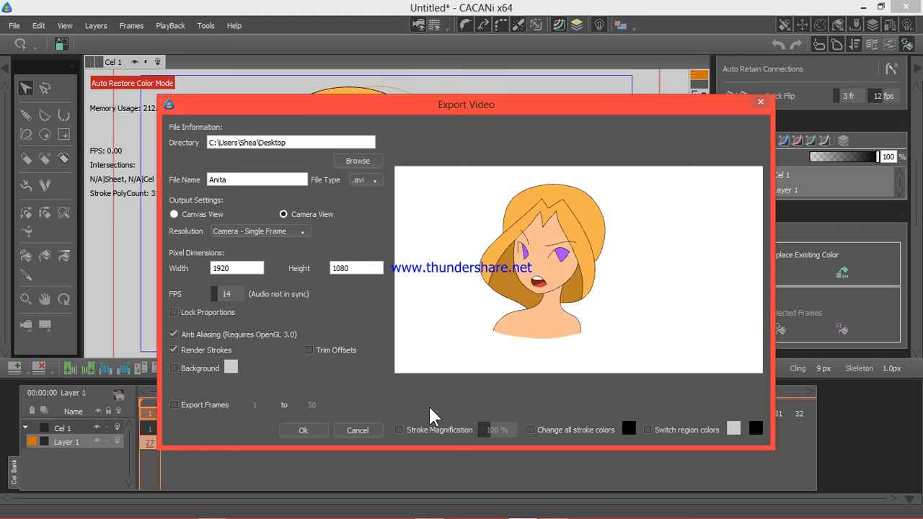
left_click(295, 431)
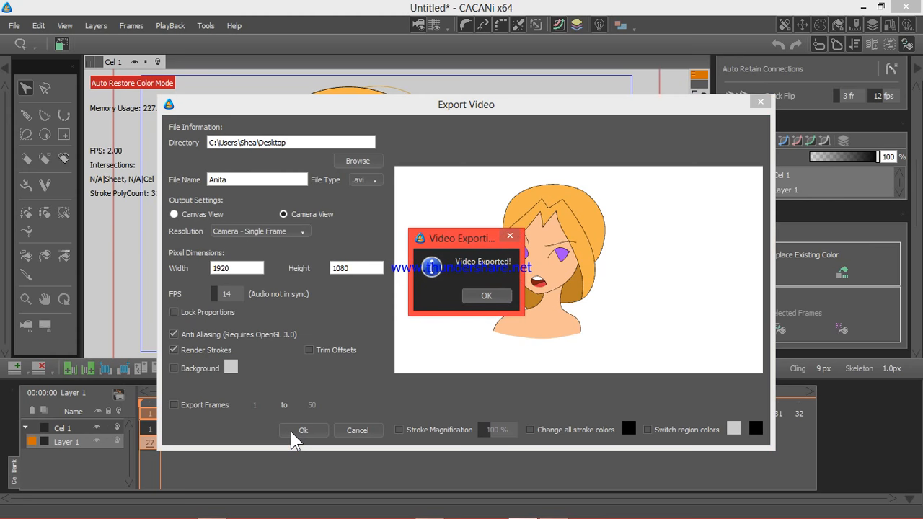
left_click(487, 295)
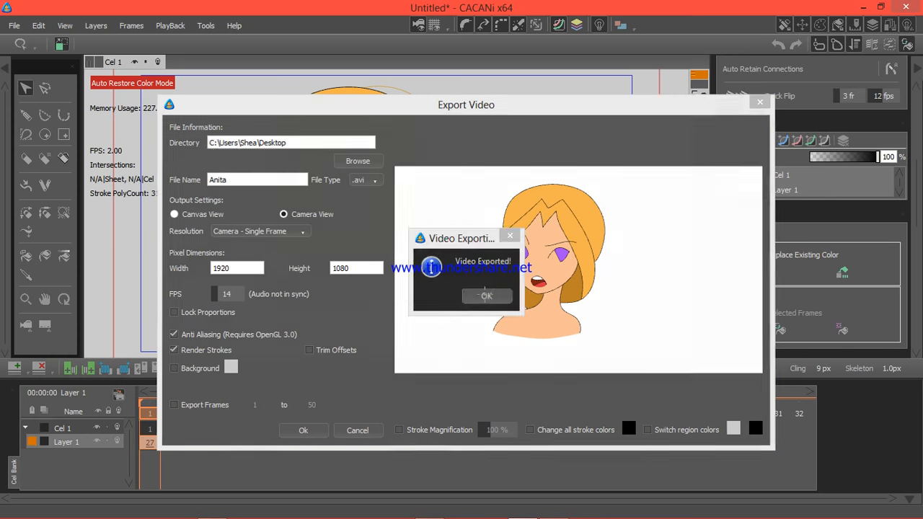